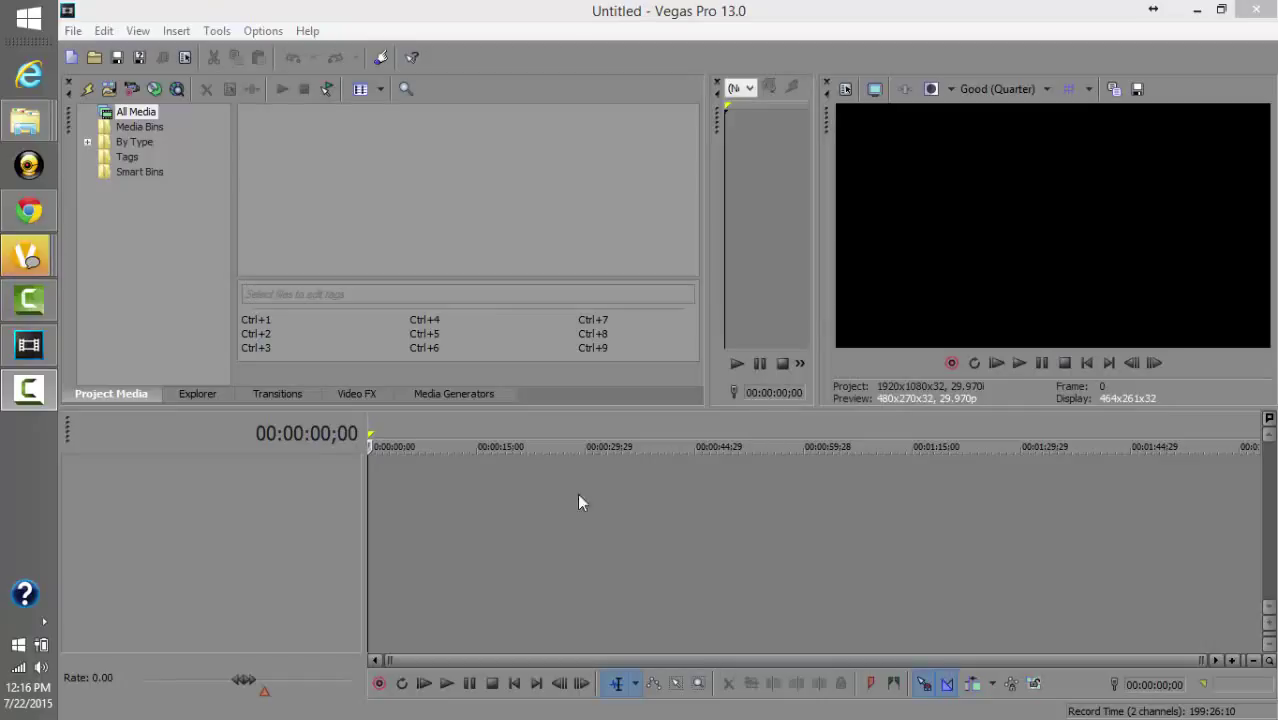
click(411, 482)
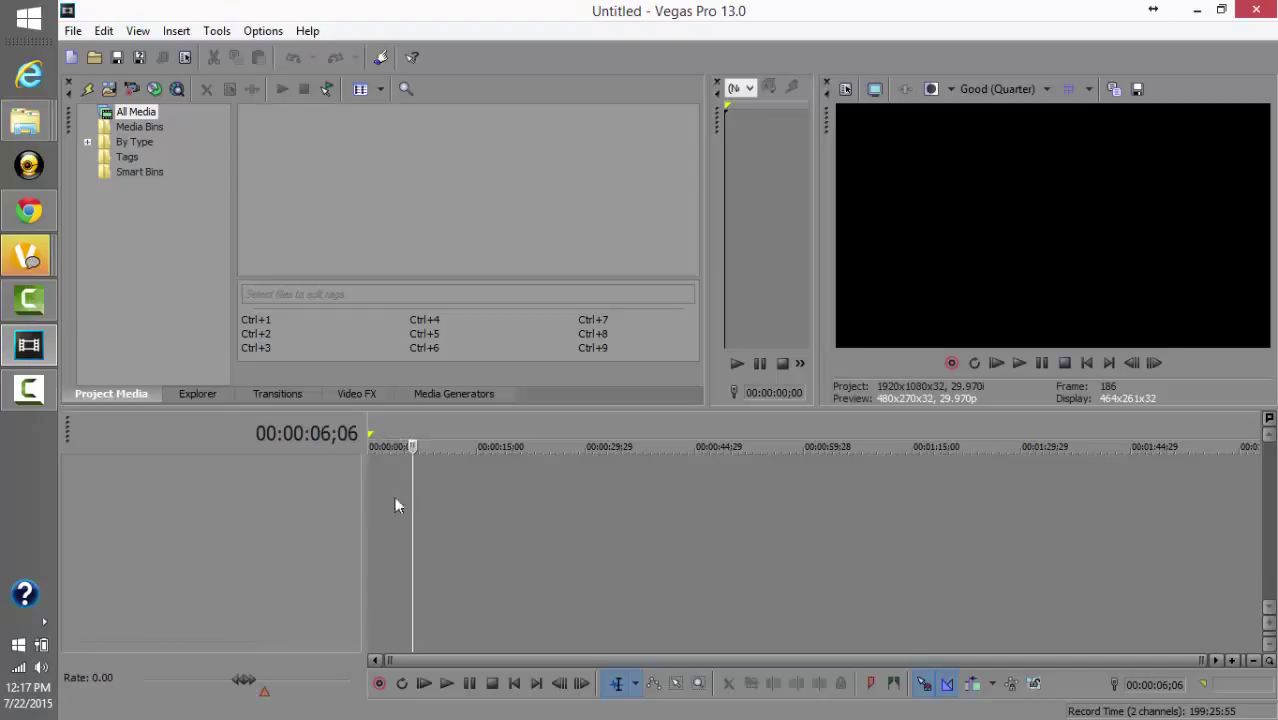
click(374, 447)
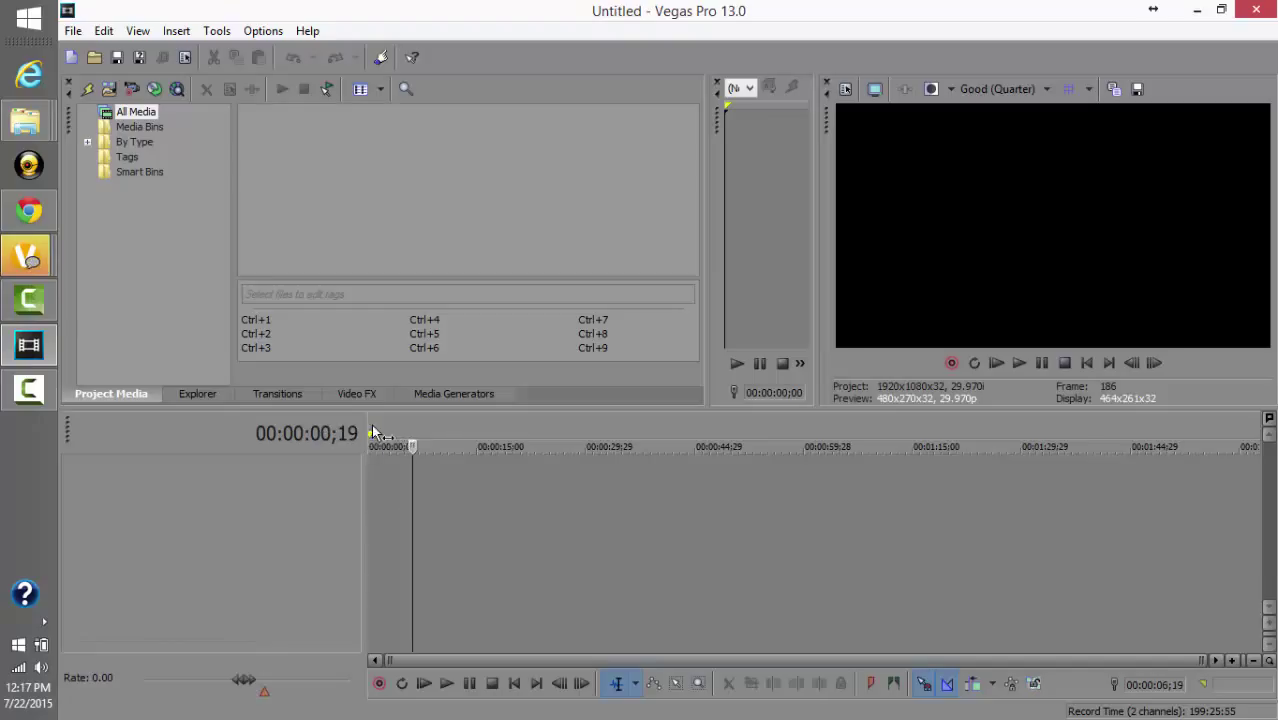
click(467, 446)
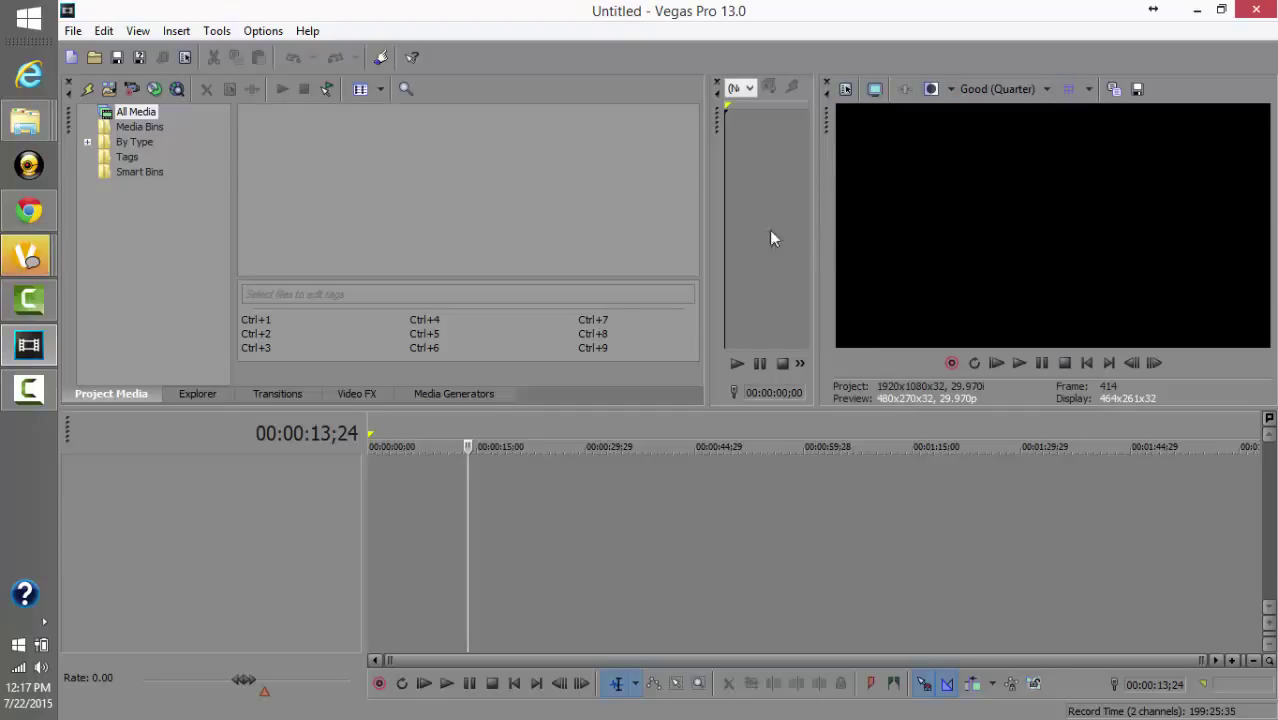
Collapse the Trimmer pane and mark a time selection from about 00:00:13;08 to 00:01:37;08 on the timeline.
drag(820, 195, 773, 229)
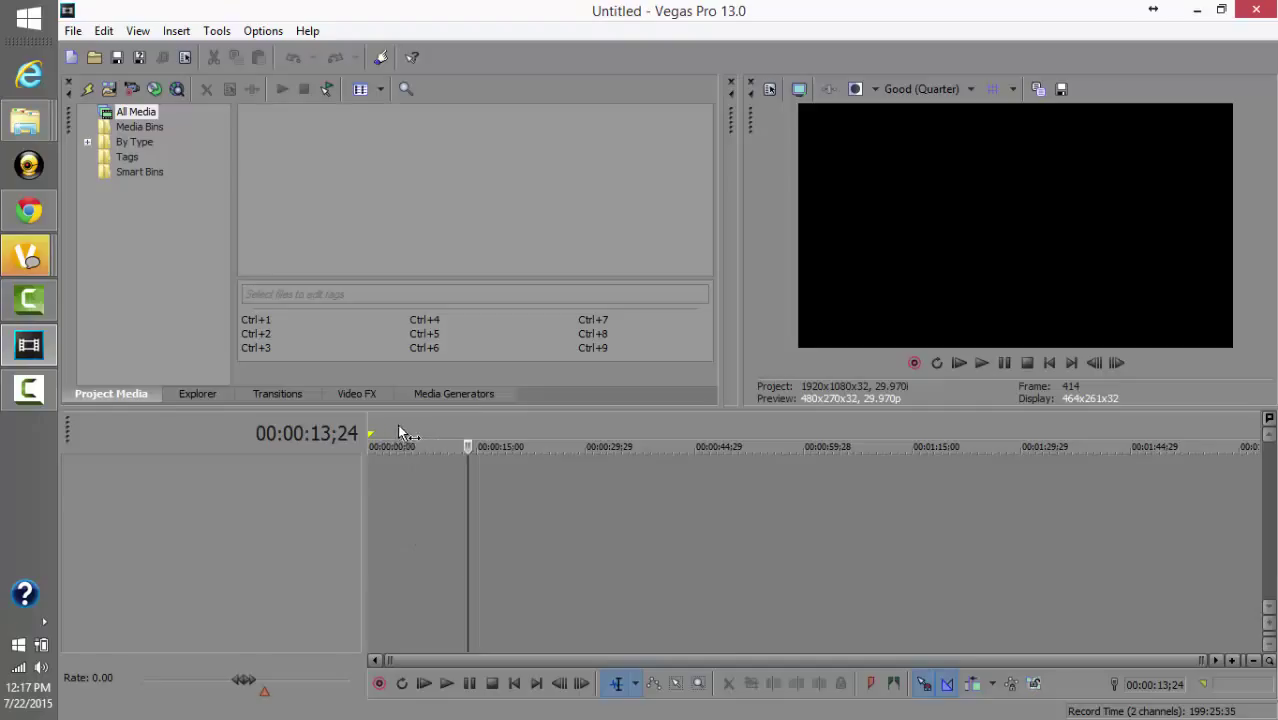
drag(466, 432, 1088, 478)
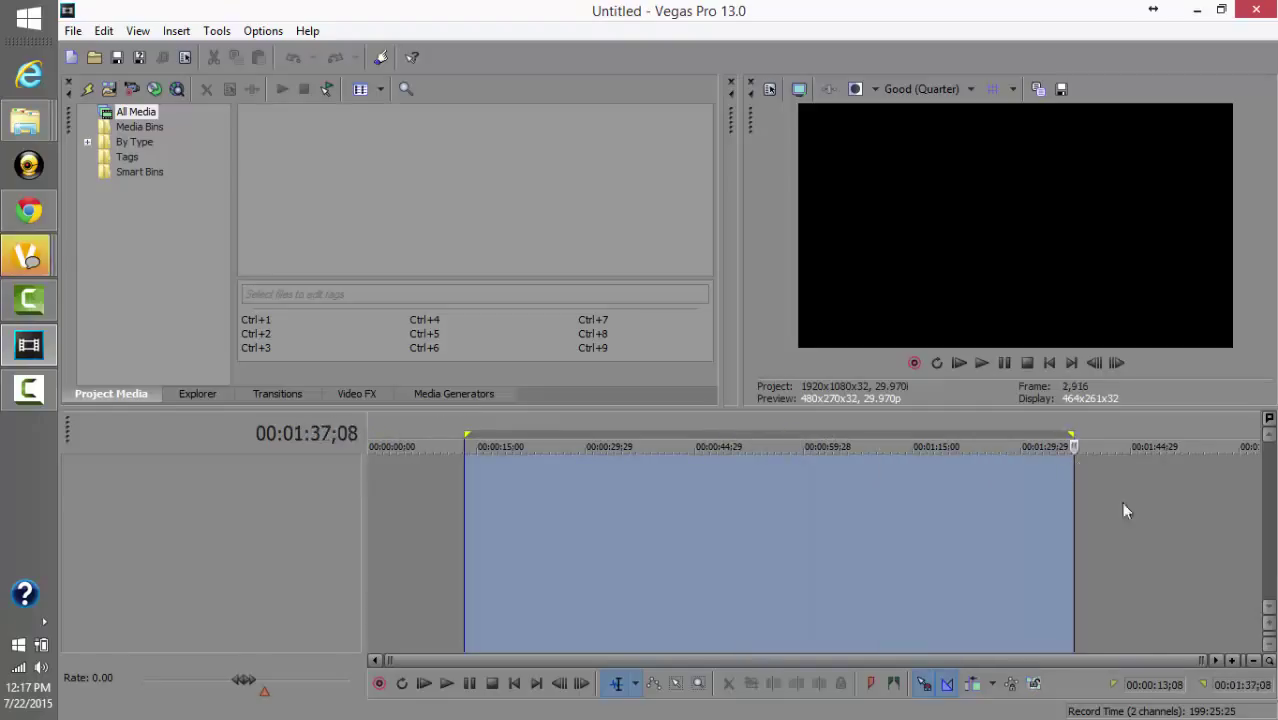
click(1139, 532)
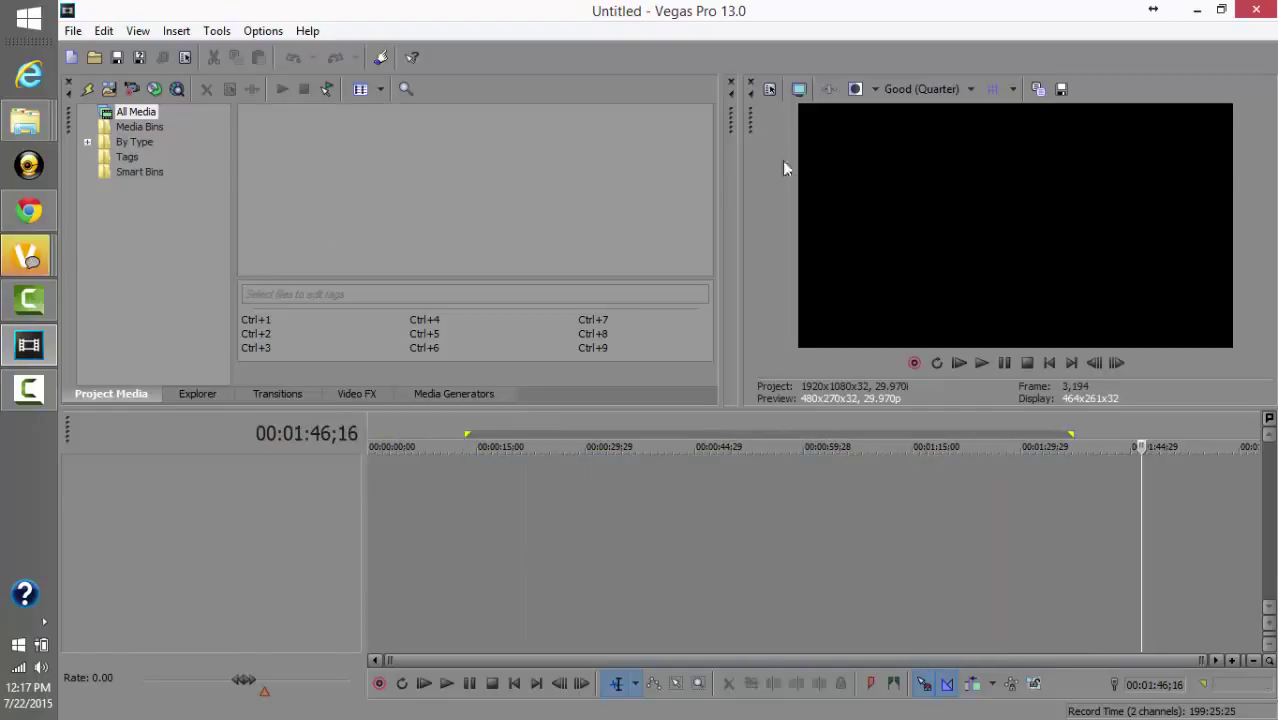
Widen the Trimmer pane and undock the Video Preview as a floating window.
drag(716, 176, 510, 176)
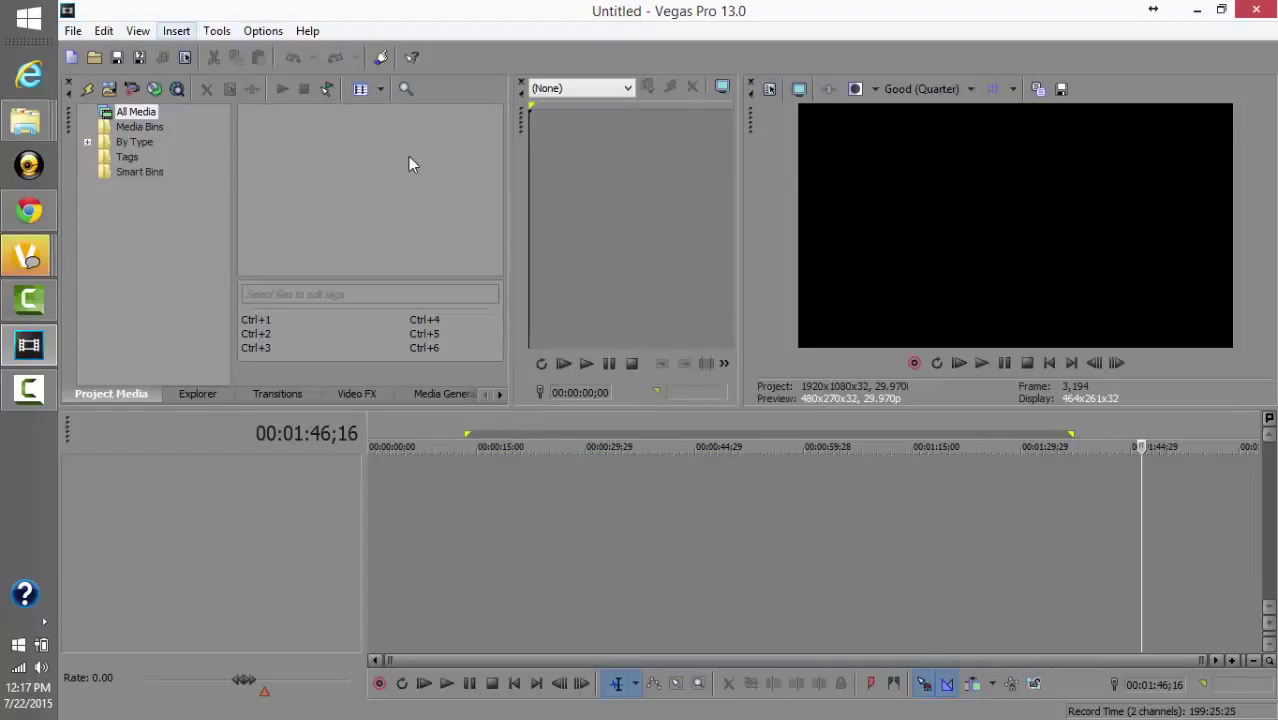
mouse_move(751, 120)
mouse_down()
mouse_move(602, 103)
mouse_move(469, 138)
mouse_move(377, 81)
mouse_move(866, 222)
mouse_move(889, 162)
mouse_move(786, 120)
mouse_move(746, 217)
mouse_move(410, 89)
mouse_move(158, 89)
mouse_move(384, 114)
mouse_move(692, 215)
mouse_move(310, 103)
mouse_move(290, 166)
mouse_move(820, 129)
mouse_move(723, 140)
mouse_move(786, 133)
mouse_up()
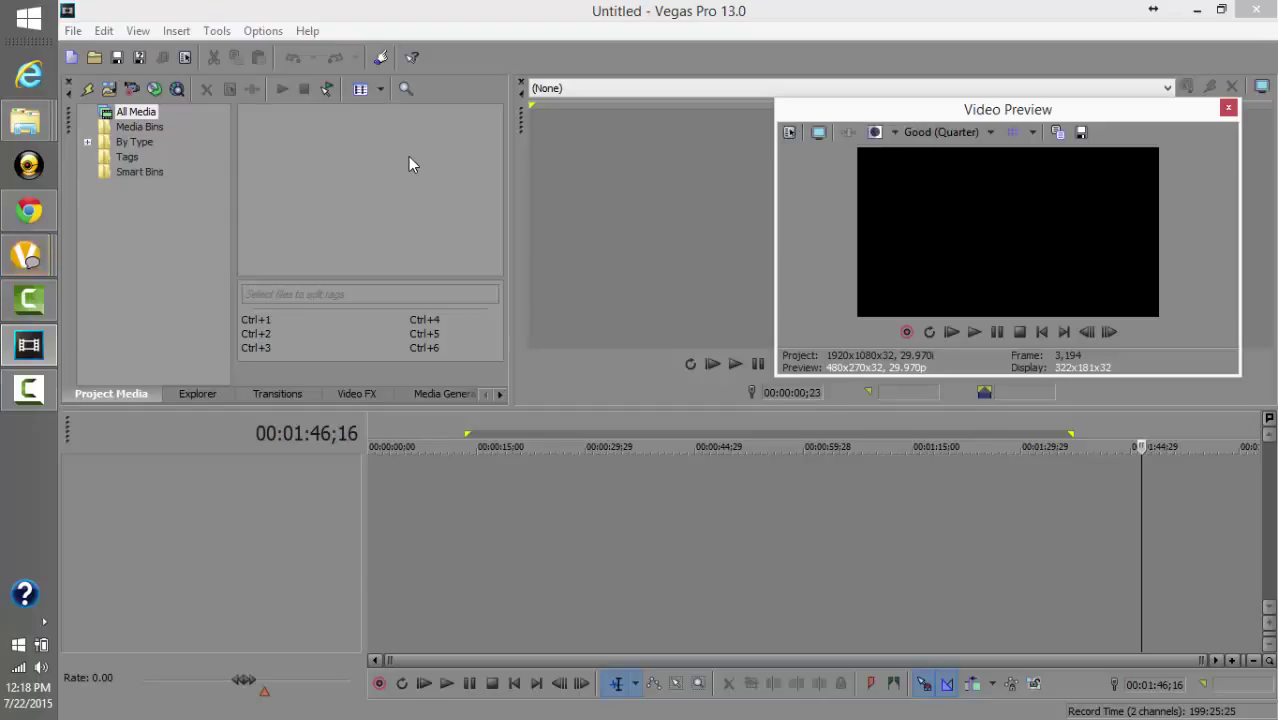
click(390, 545)
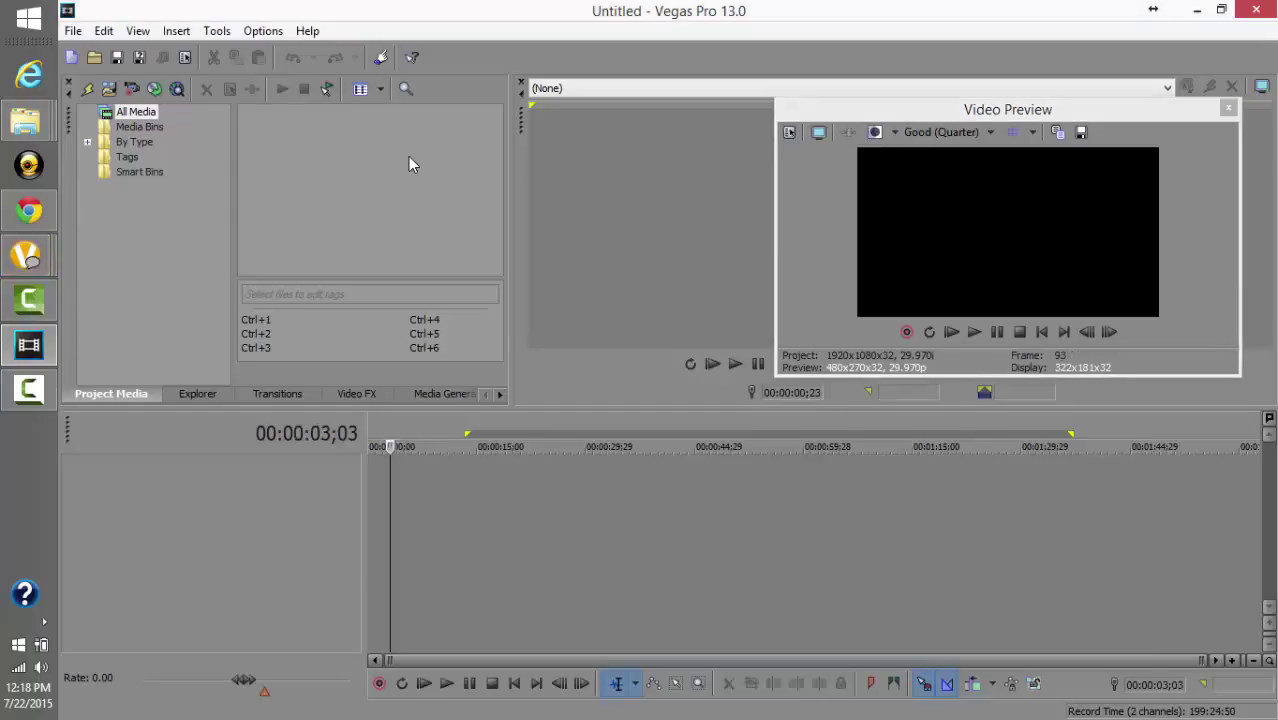
click(424, 545)
click(447, 545)
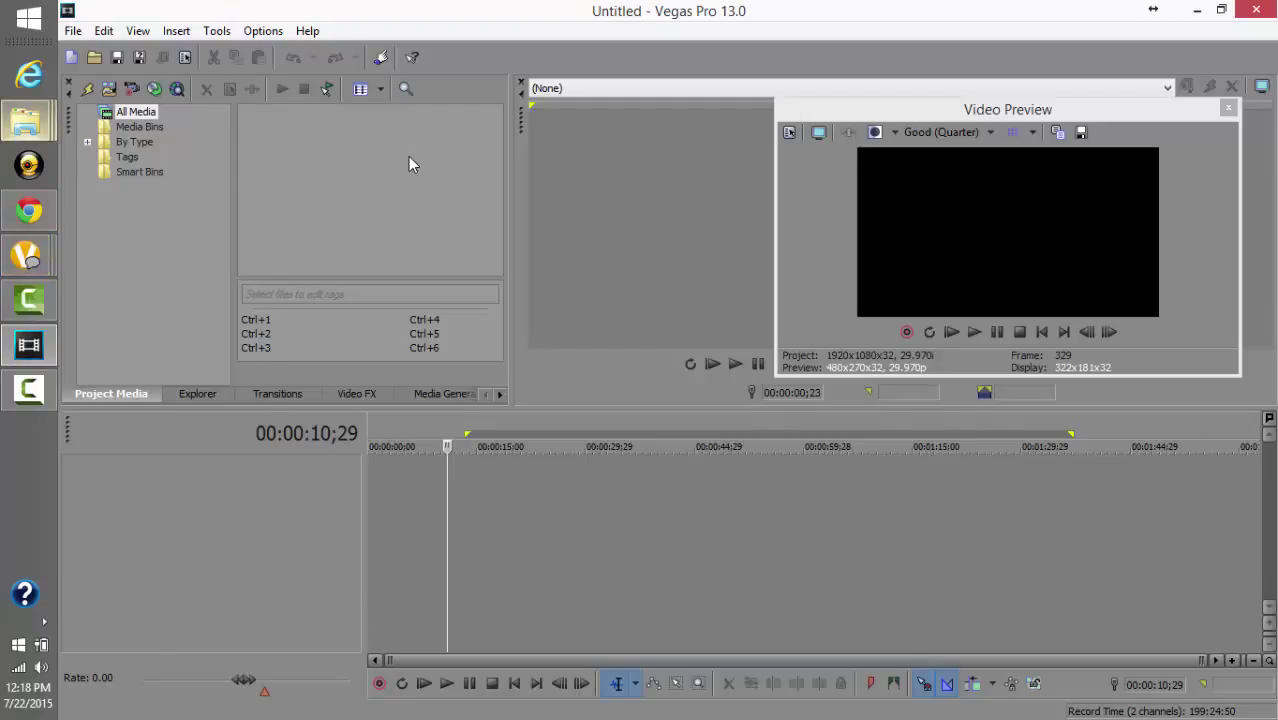
mouse_move(27, 121)
key(super+2)
key(super+2)
key(Escape)
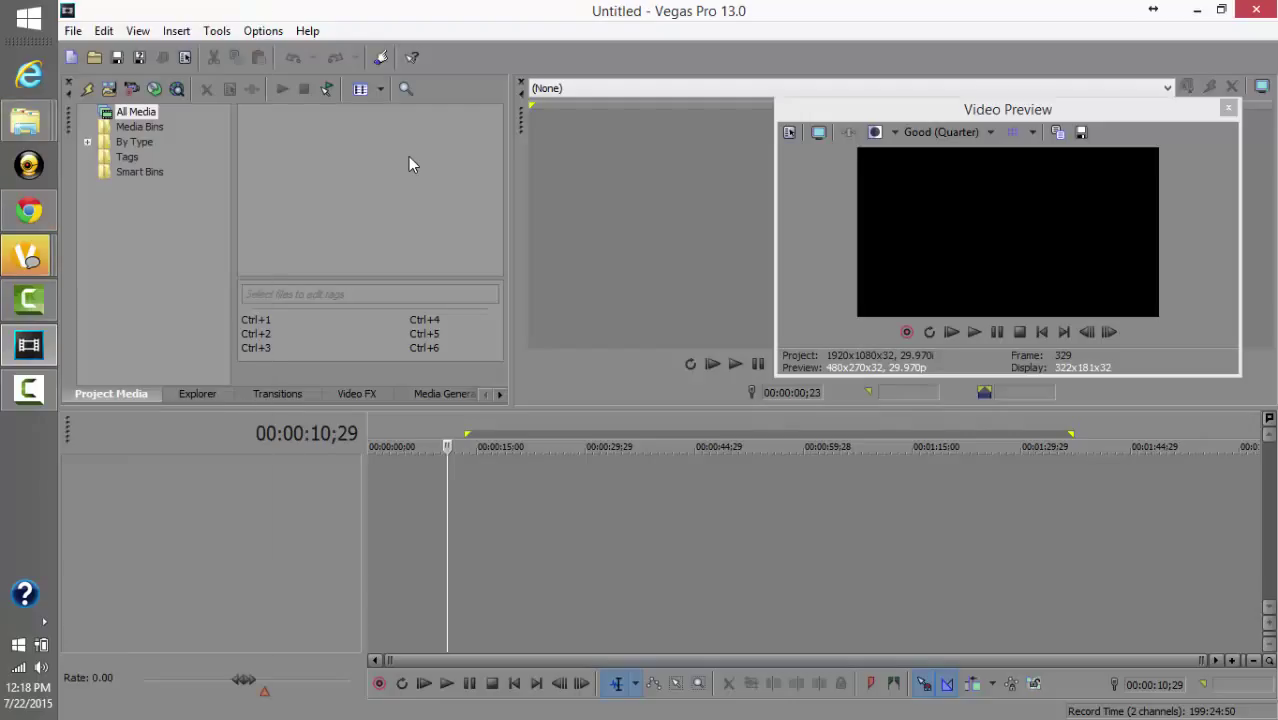
key(alt)
click(73, 31)
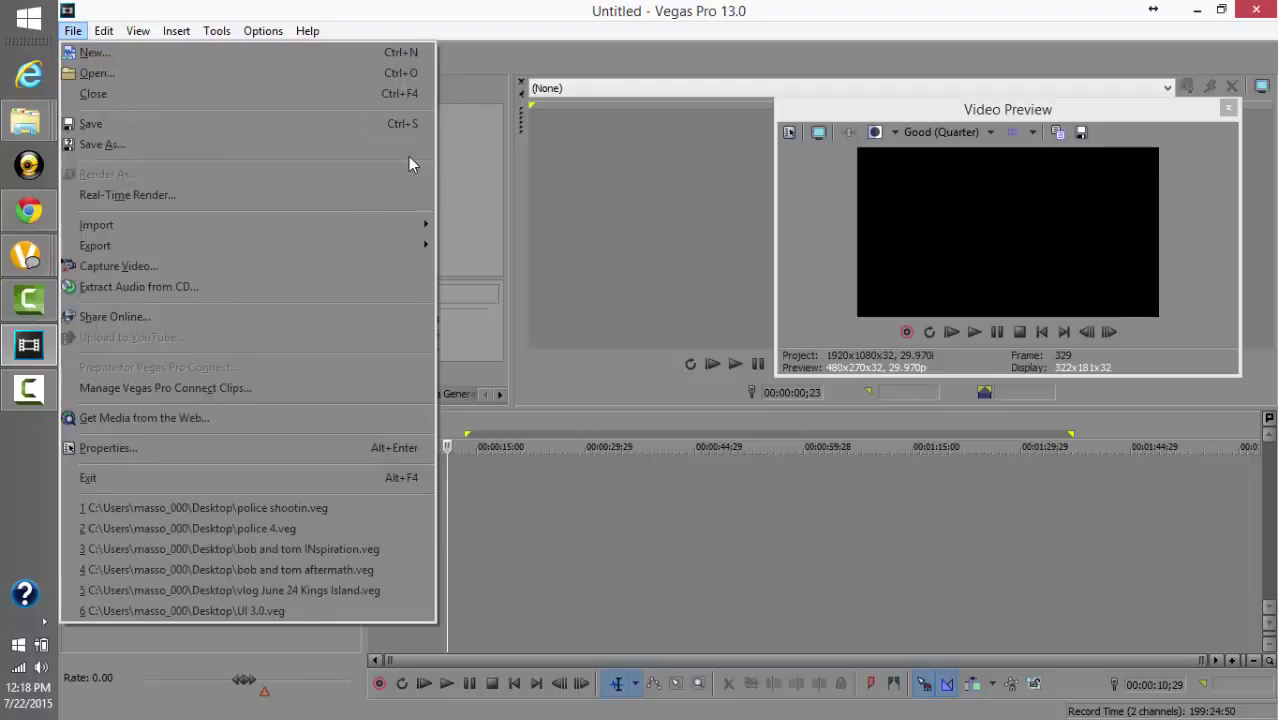
mouse_move(110, 225)
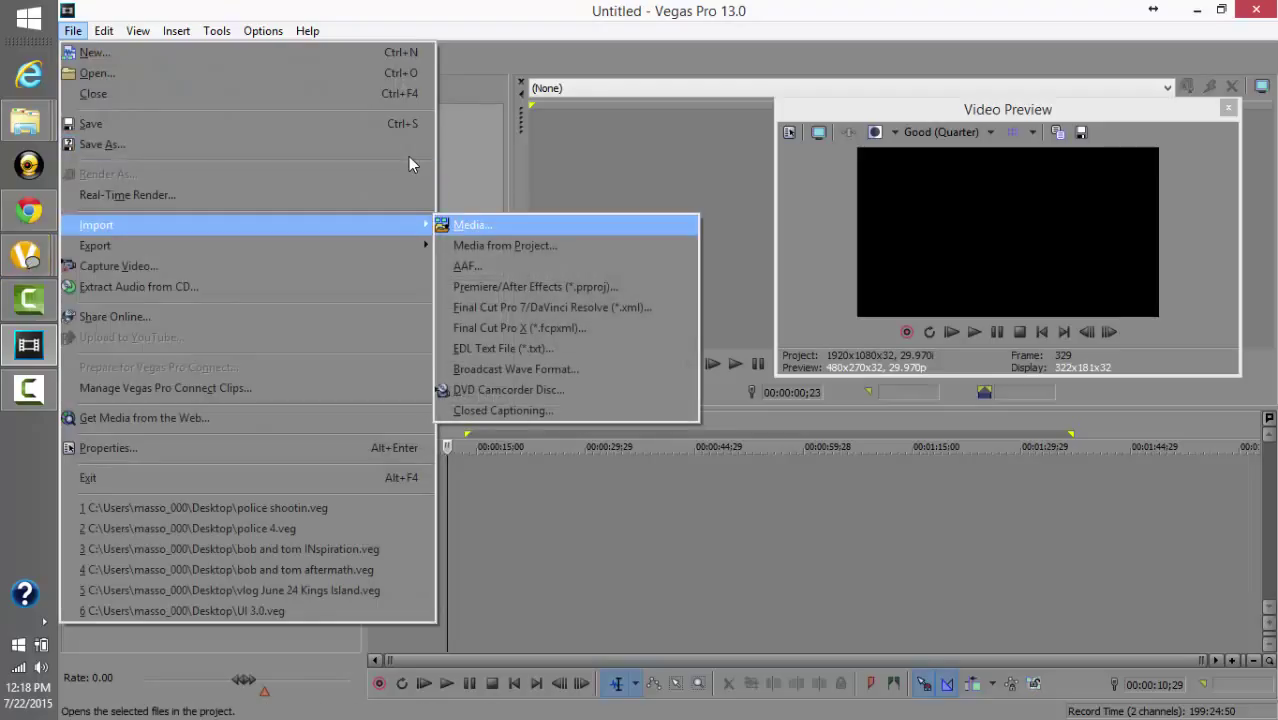
key(Escape)
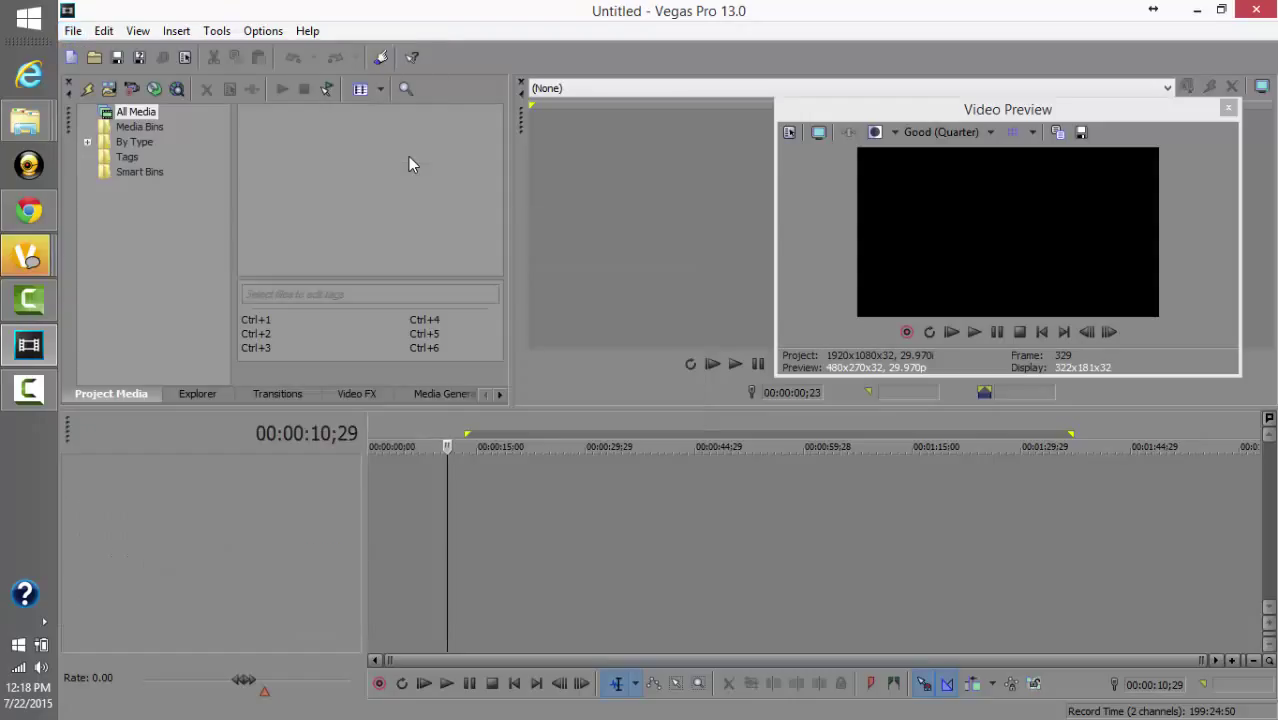
Switch to the File Explorer window of the 2013-2014 pics folder and add video IMG_0524 to the timeline at about 40 seconds.
mouse_move(27, 121)
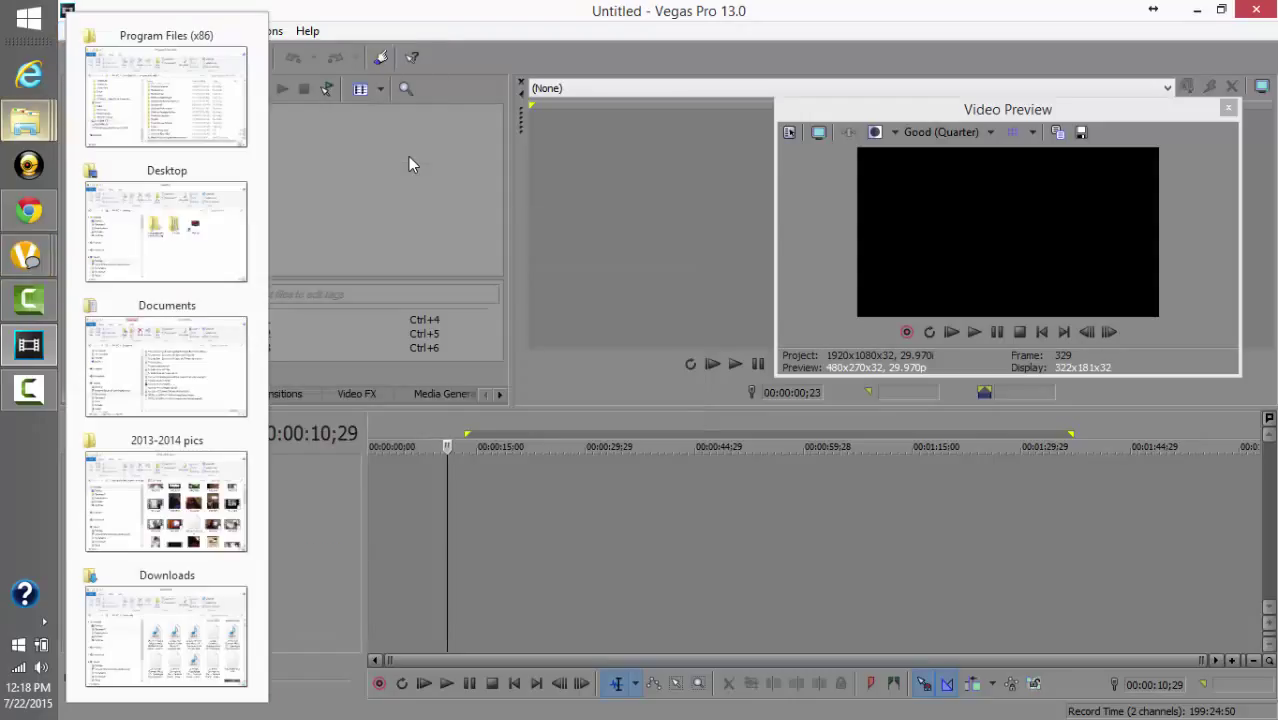
key(super+2)
key(super+2)
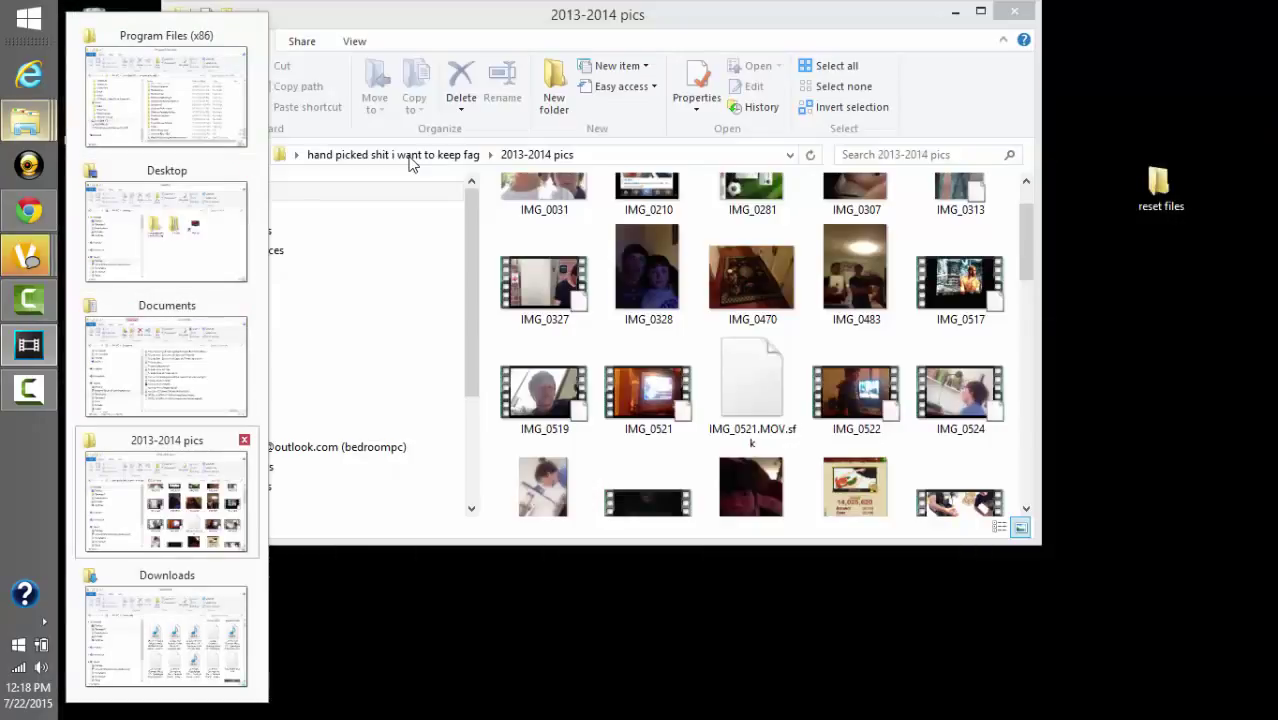
click(166, 500)
mouse_move(700, 15)
mouse_down()
mouse_move(489, 56)
mouse_move(263, 46)
mouse_up()
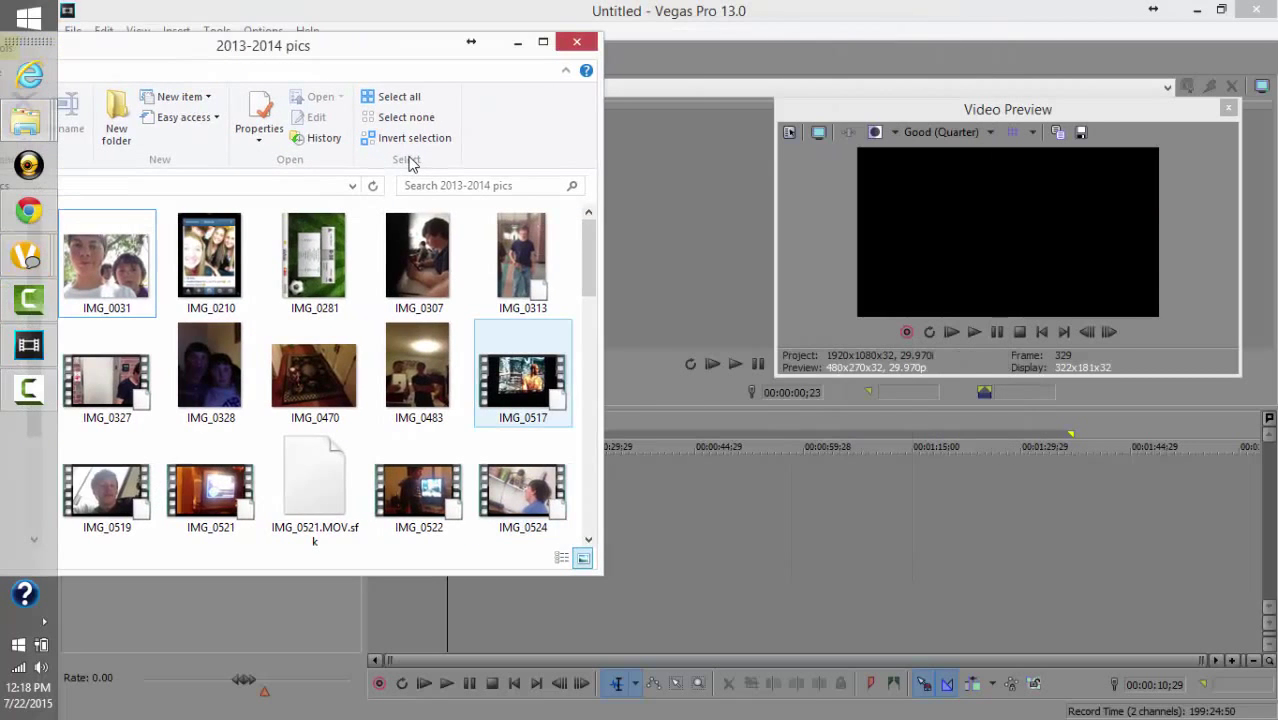
key(Down)
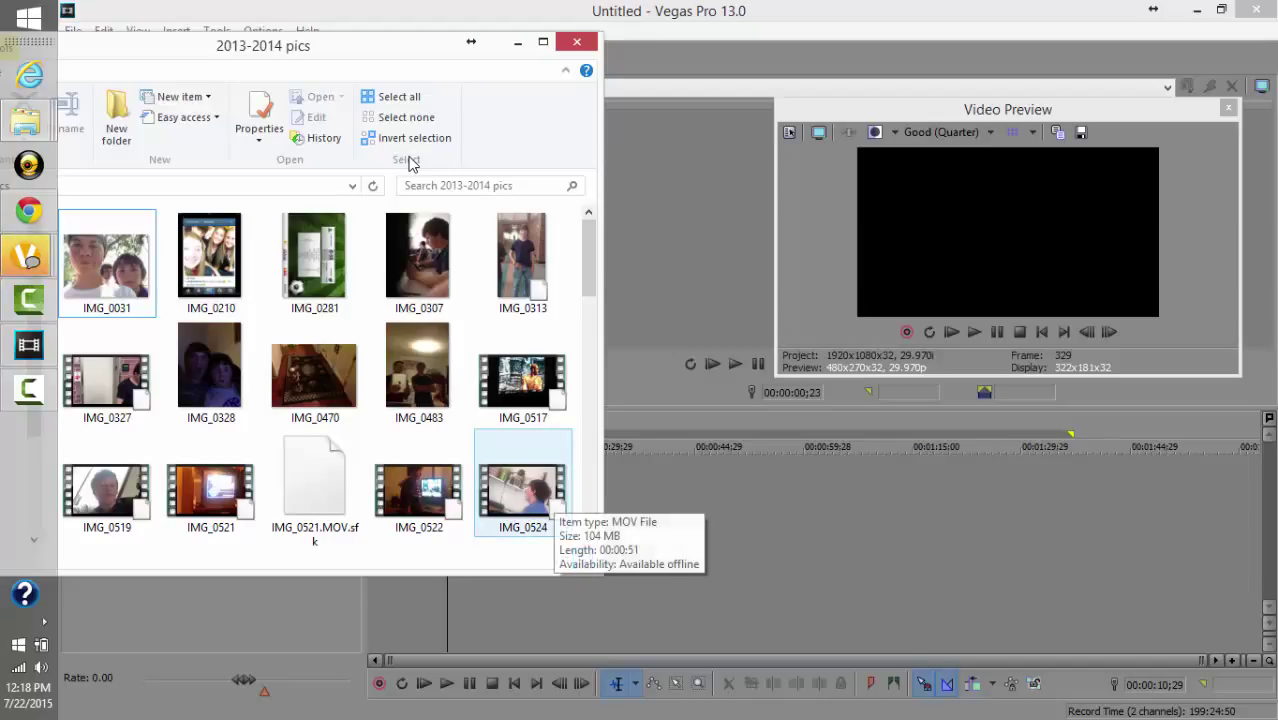
click(545, 492)
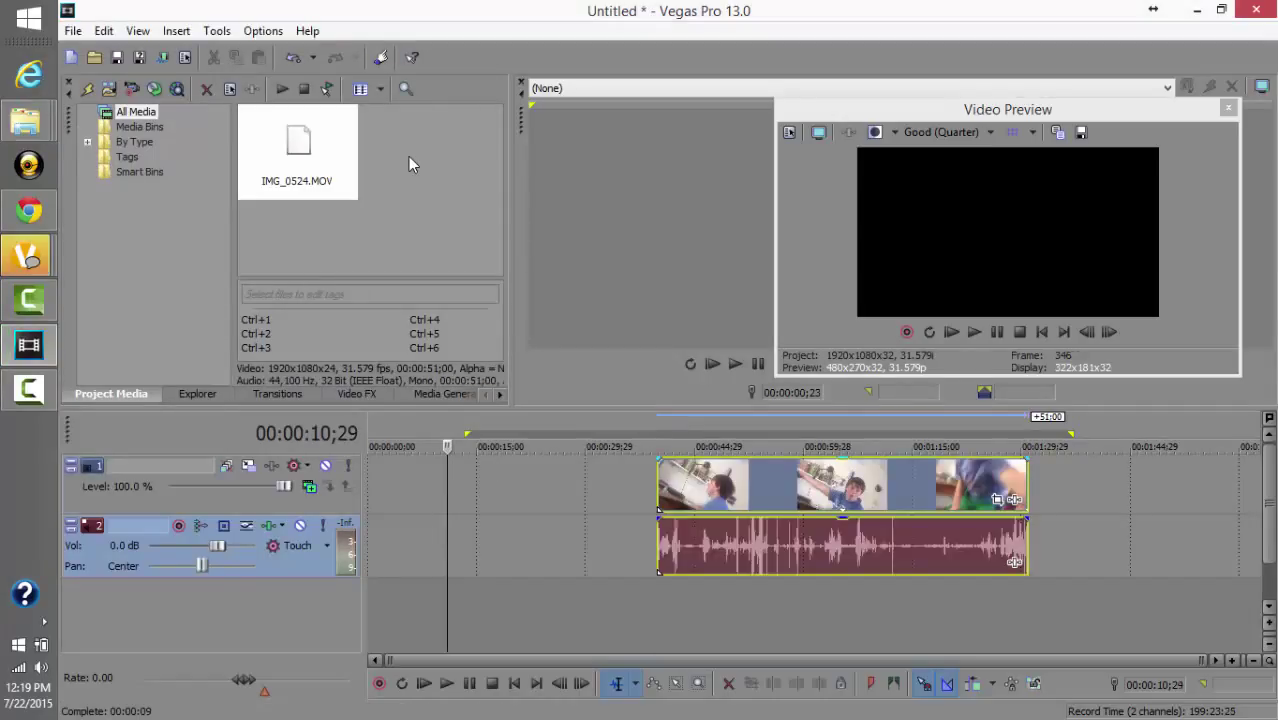
Preview frames of the IMG_0524 clip at several points, finishing with the playhead at about 00:00:53;26.
click(641, 490)
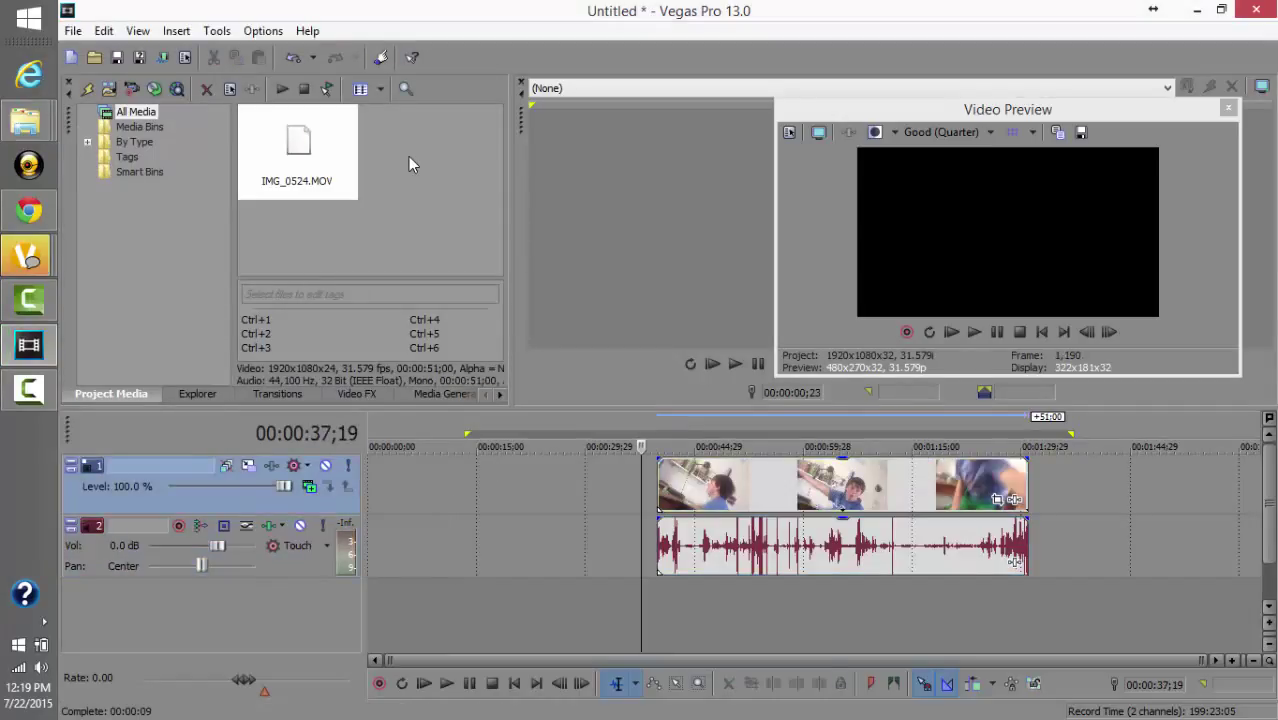
click(727, 486)
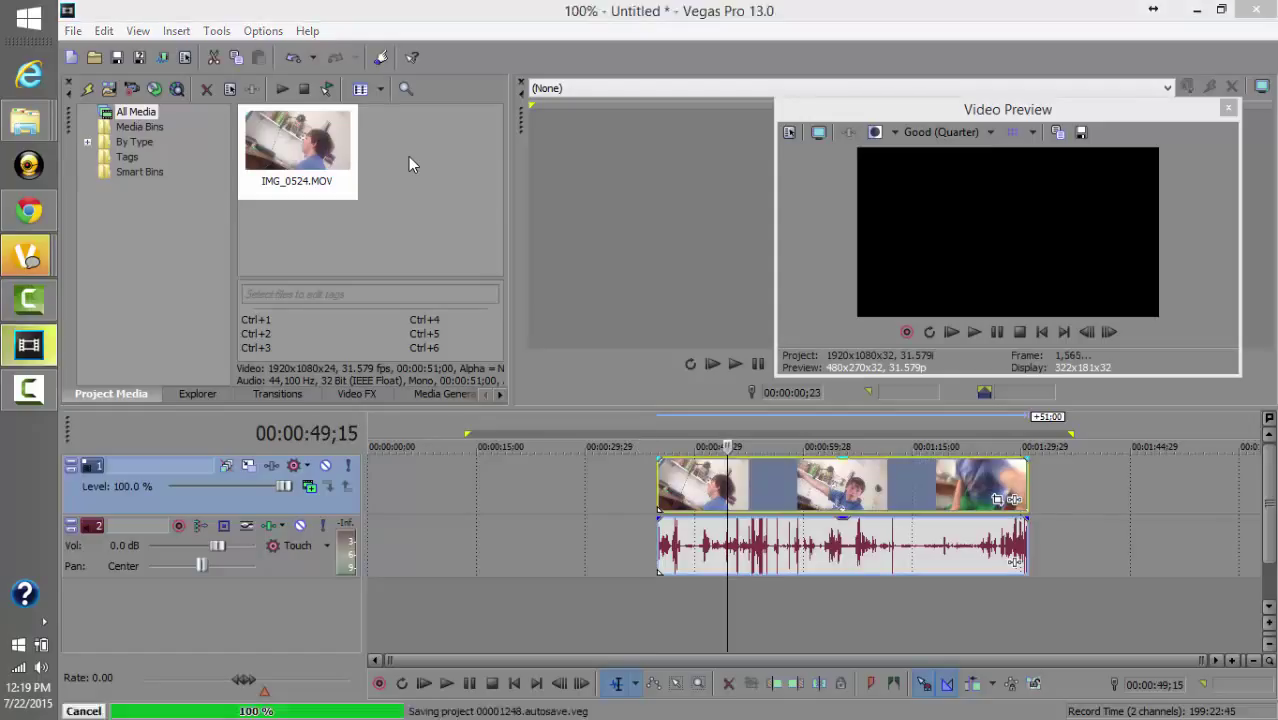
click(811, 486)
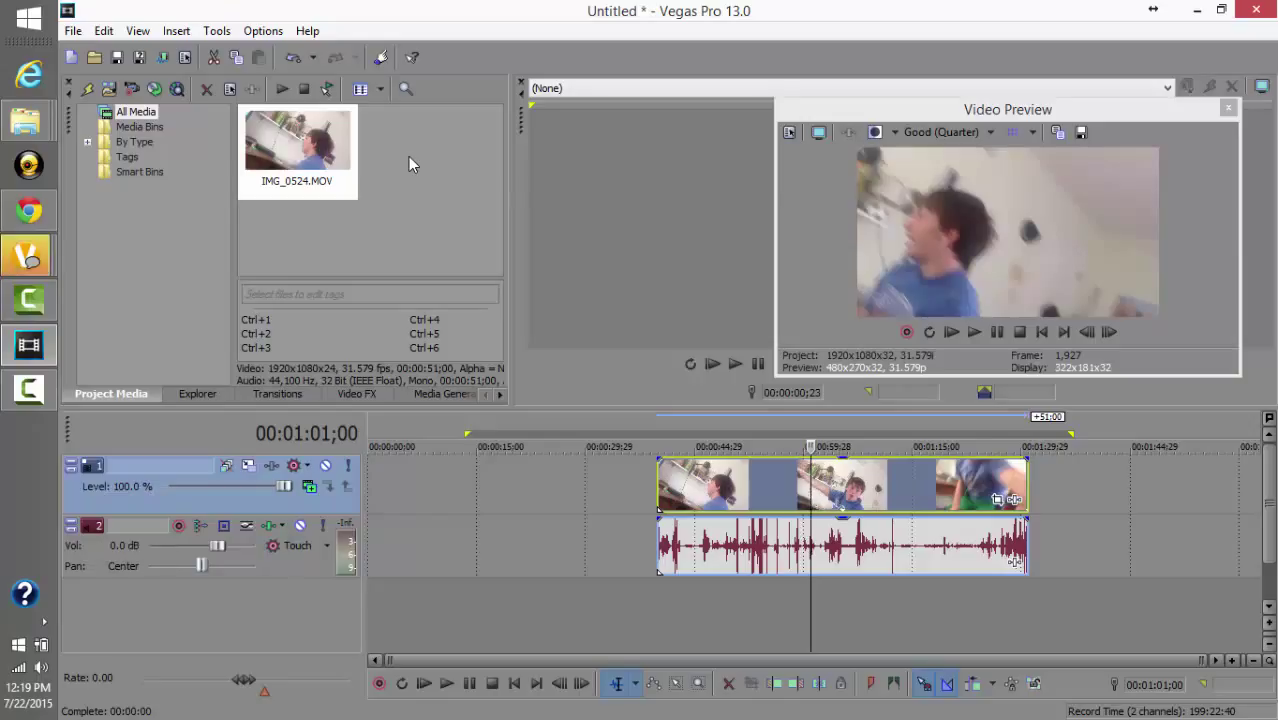
click(92, 526)
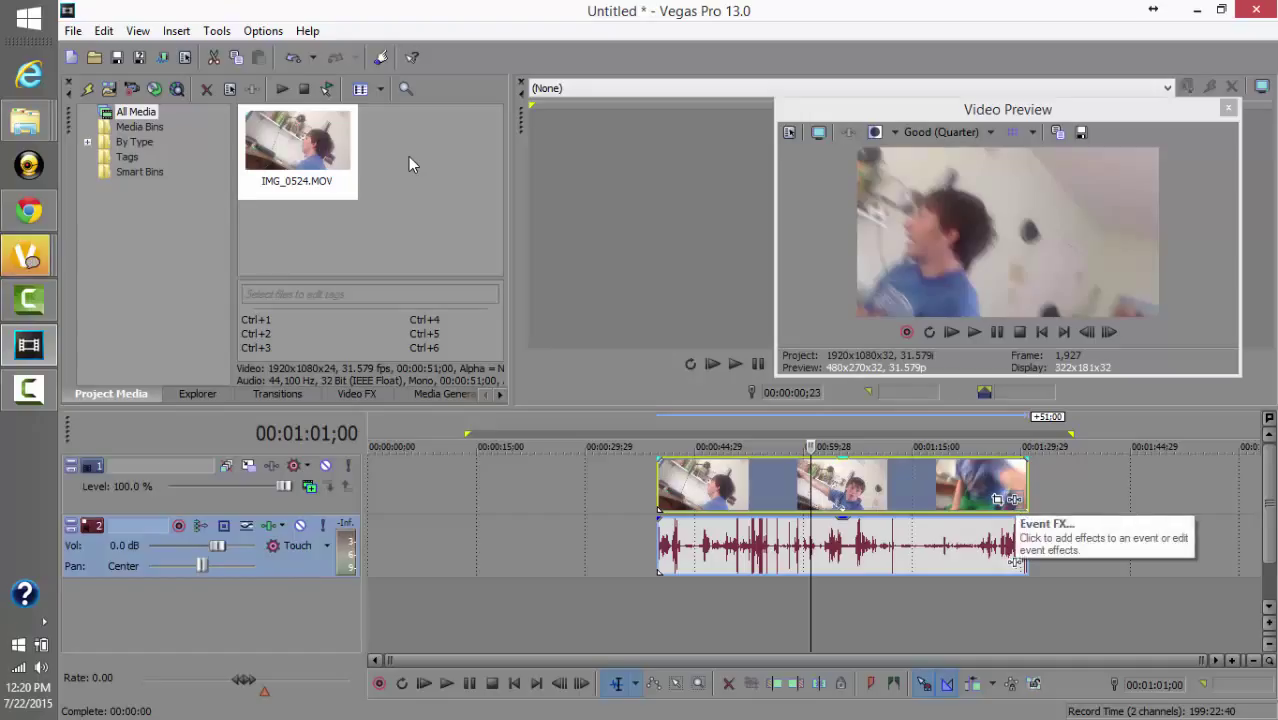
click(759, 485)
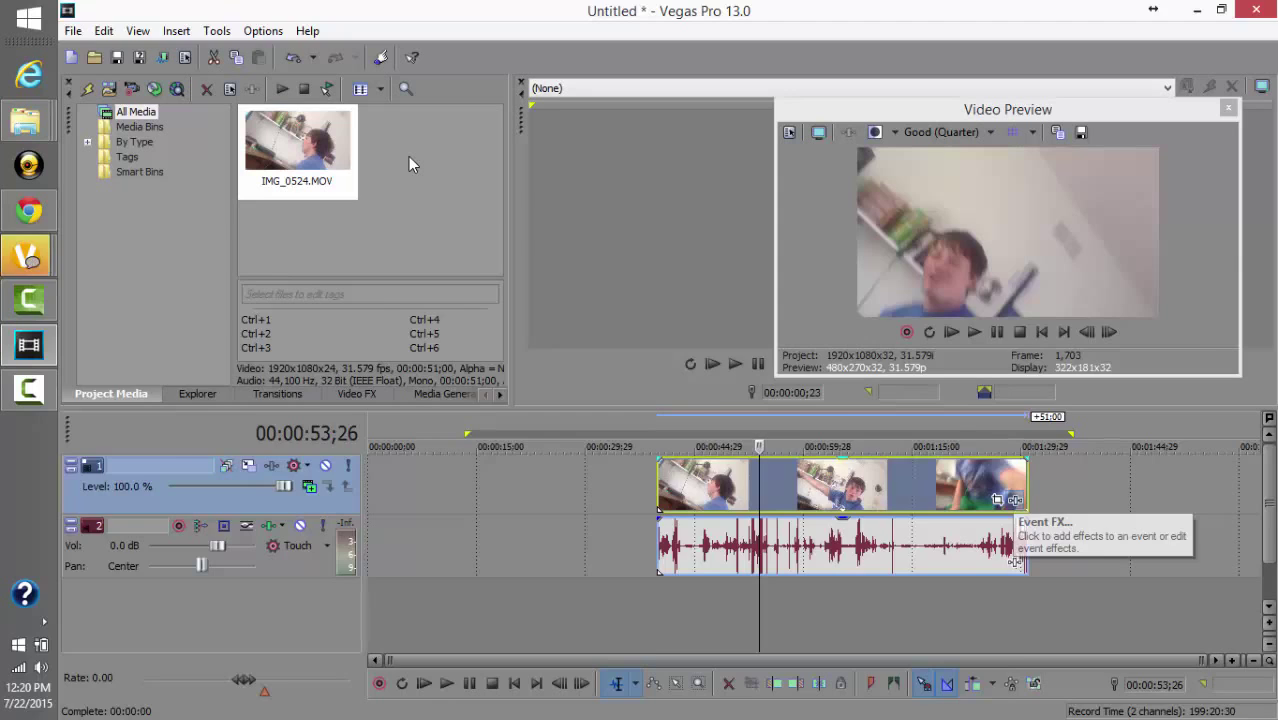
Add the Sony Black and White effect to the IMG_0524 video event.
click(1015, 500)
drag(663, 214, 472, 146)
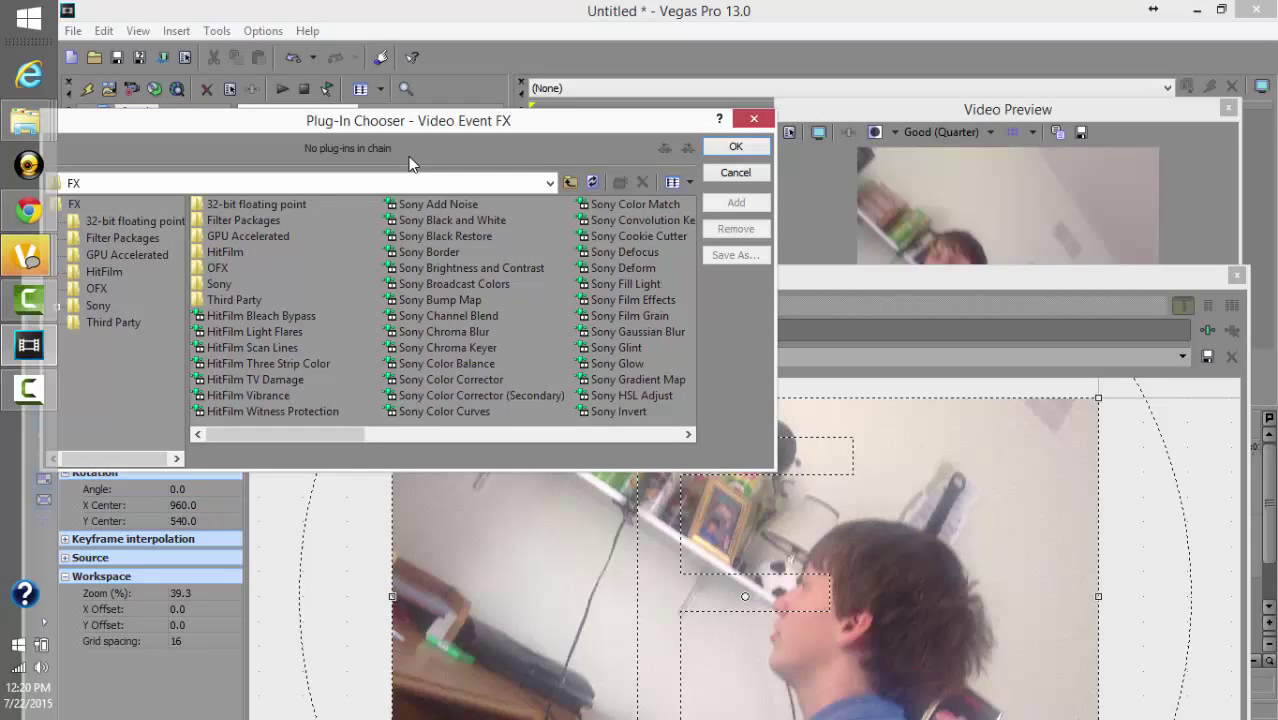
drag(285, 434, 448, 434)
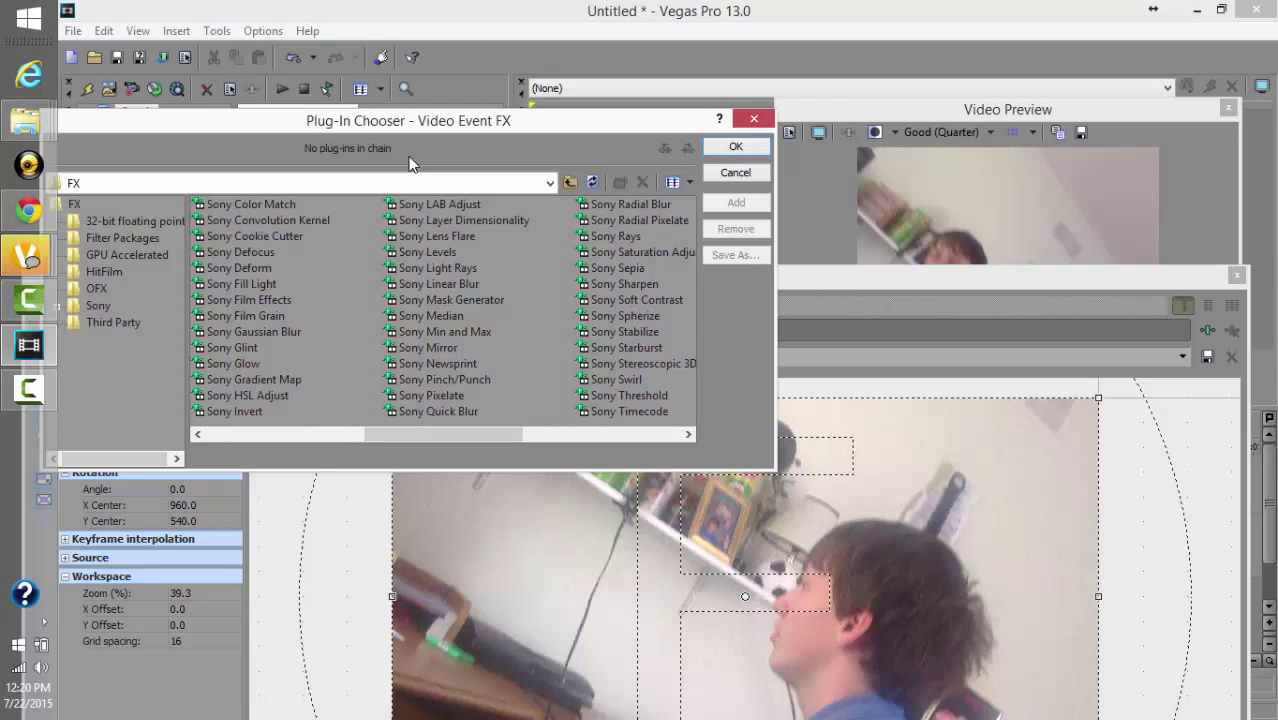
scroll(408, 163, down, 1)
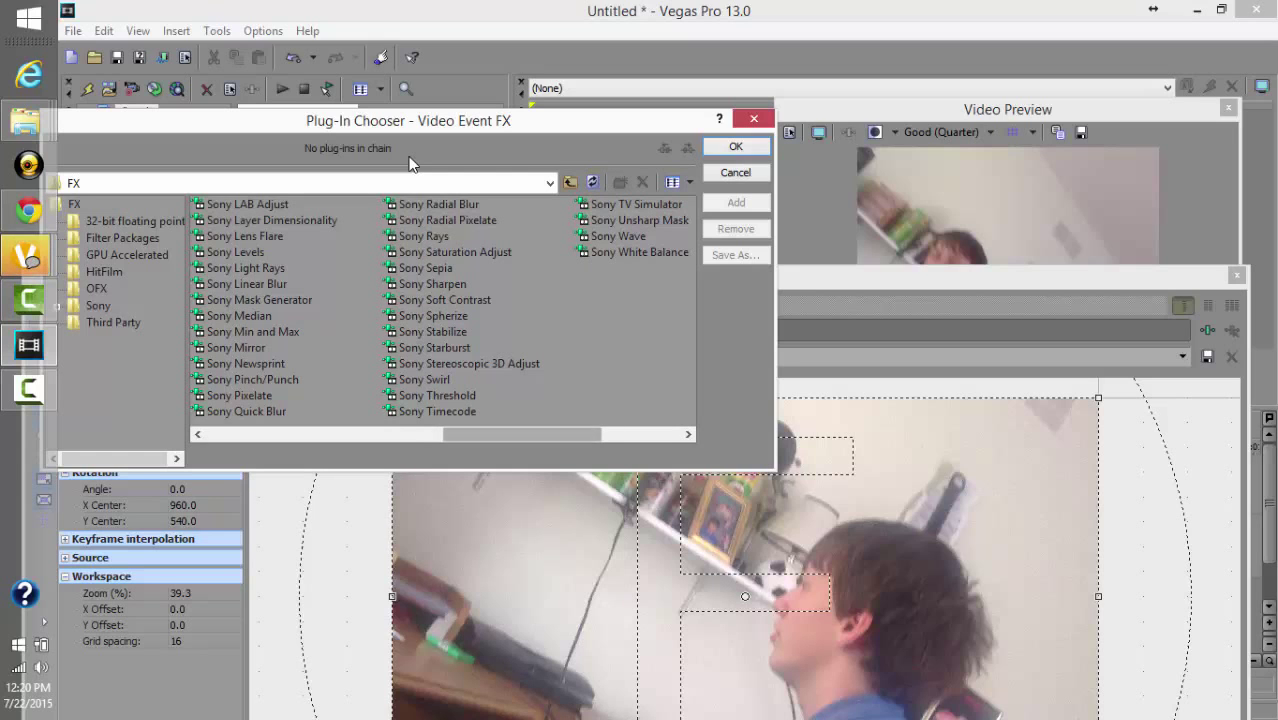
scroll(408, 163, up, 2)
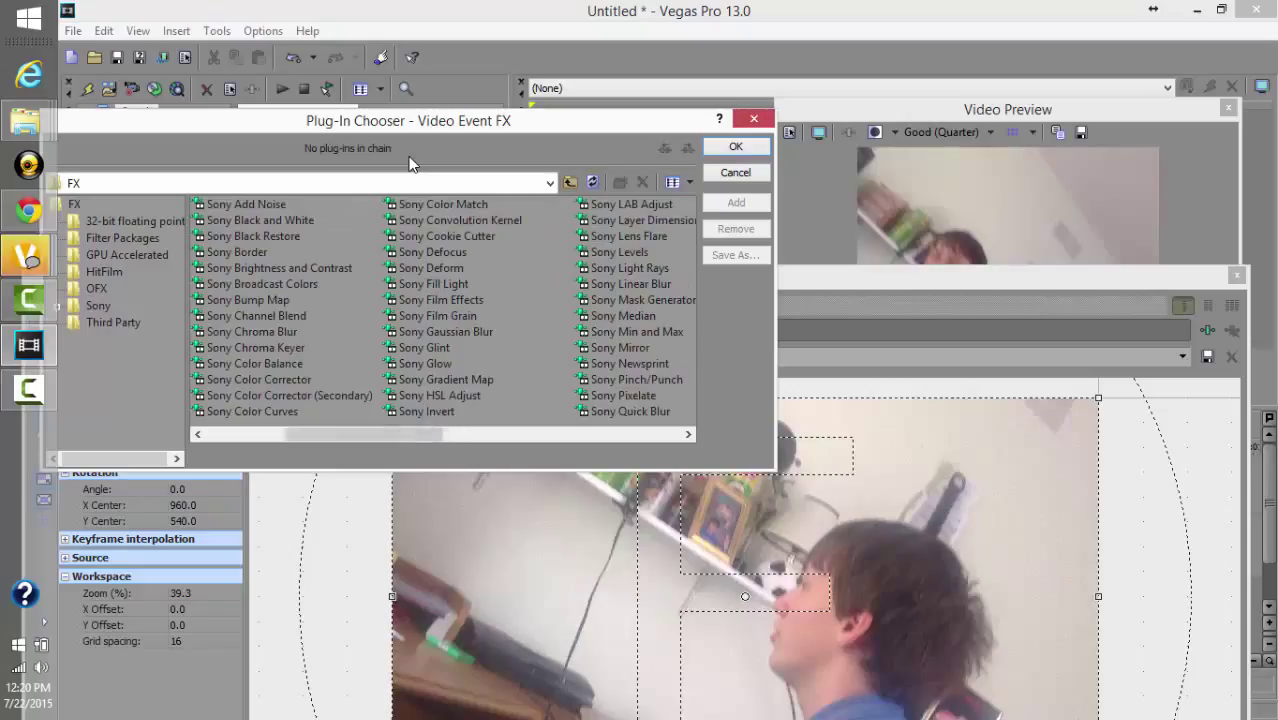
double_click(260, 220)
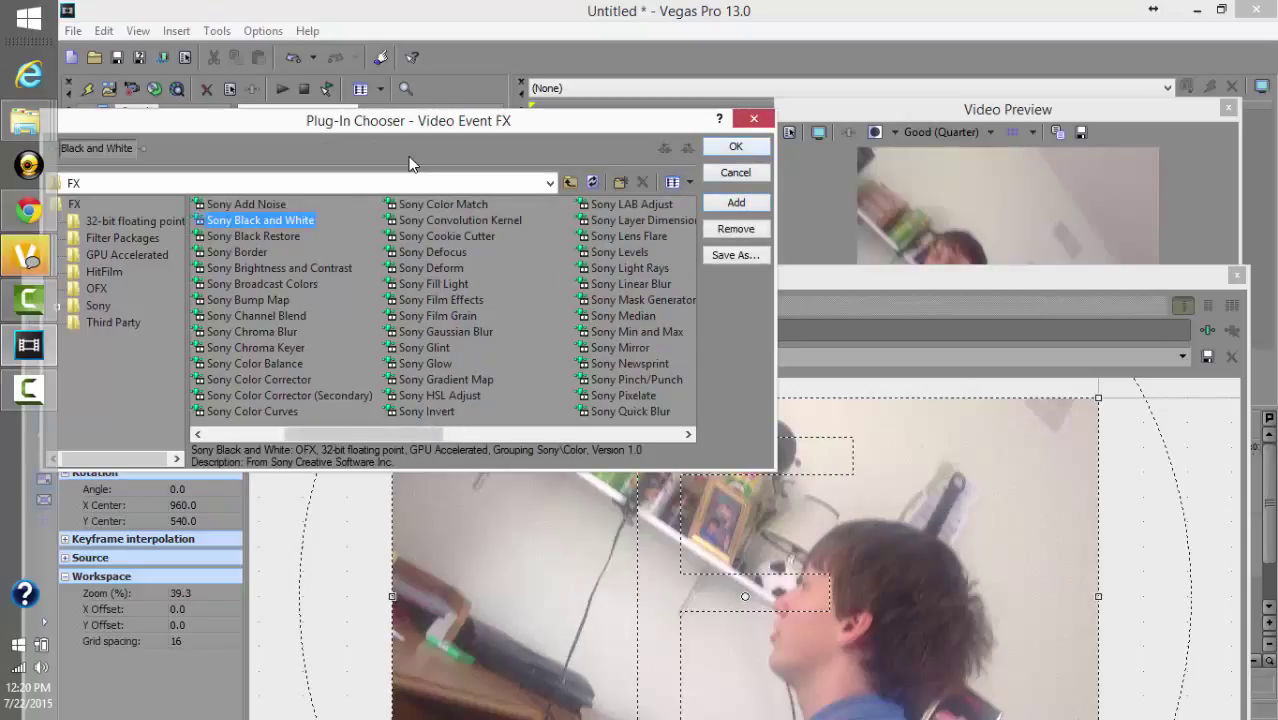
key(Return)
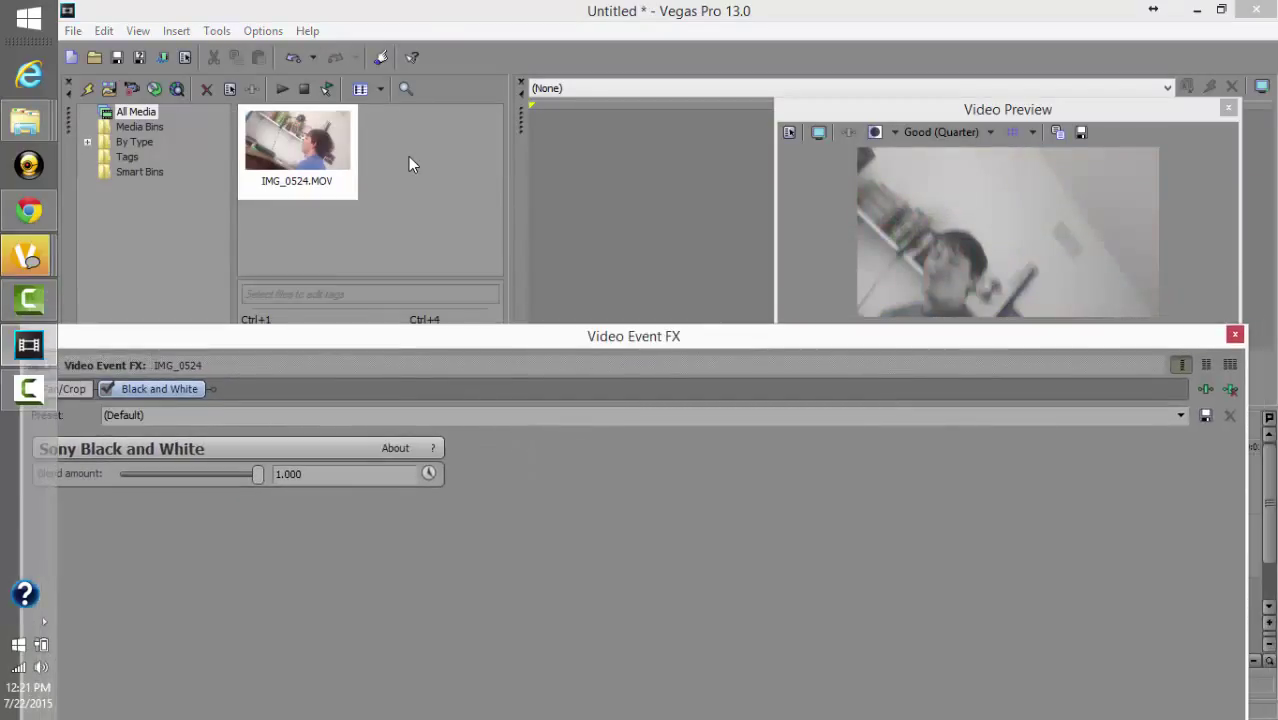
Try a Black and White blend amount of 0.163, and restore it to 1.000.
drag(258, 475, 142, 475)
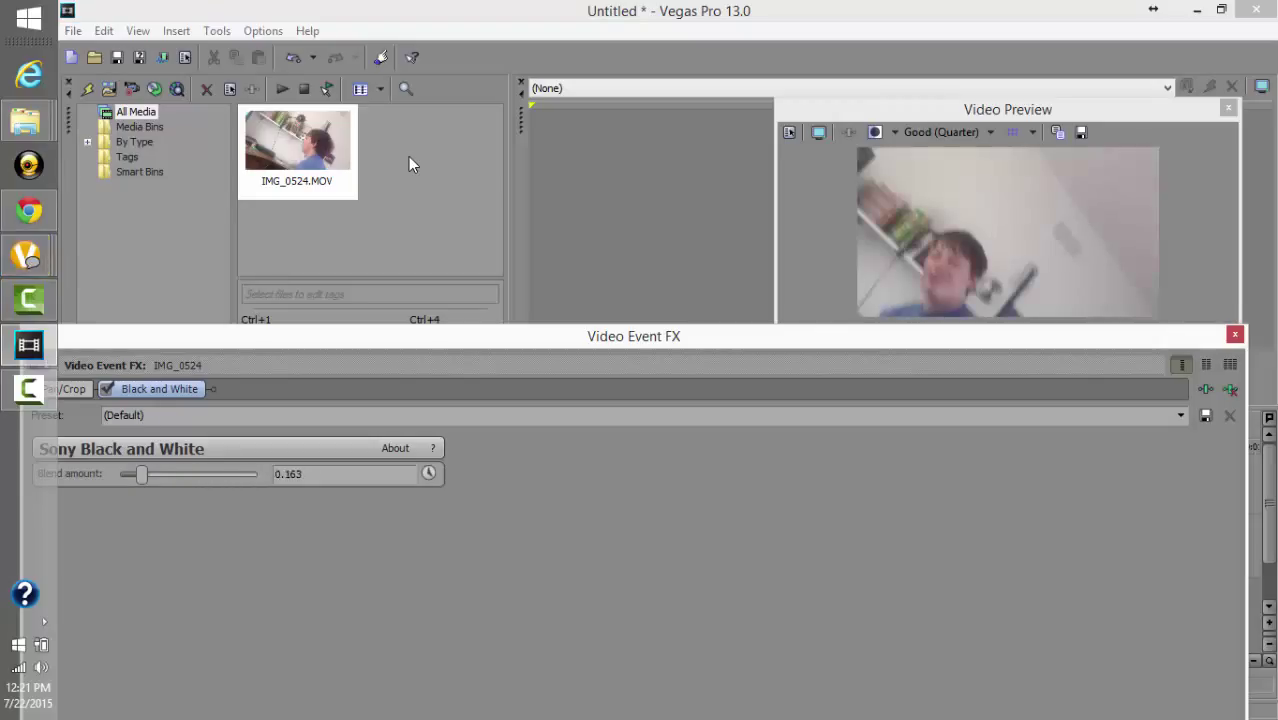
key(End)
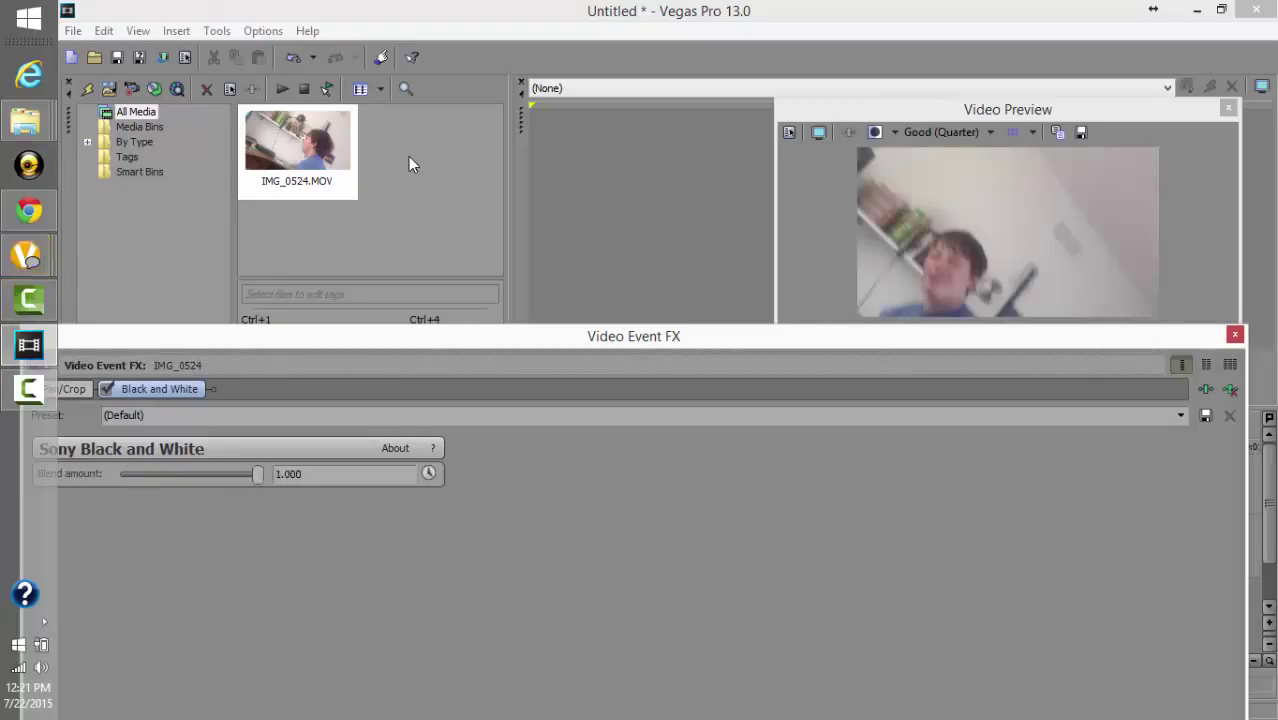
Close the video event effect settings and preview the black-and-white clip at several points, finishing at about 00:00:47;12.
mouse_move(634, 336)
mouse_down()
mouse_move(434, 624)
mouse_move(432, 539)
mouse_move(772, 274)
mouse_move(597, 294)
mouse_up()
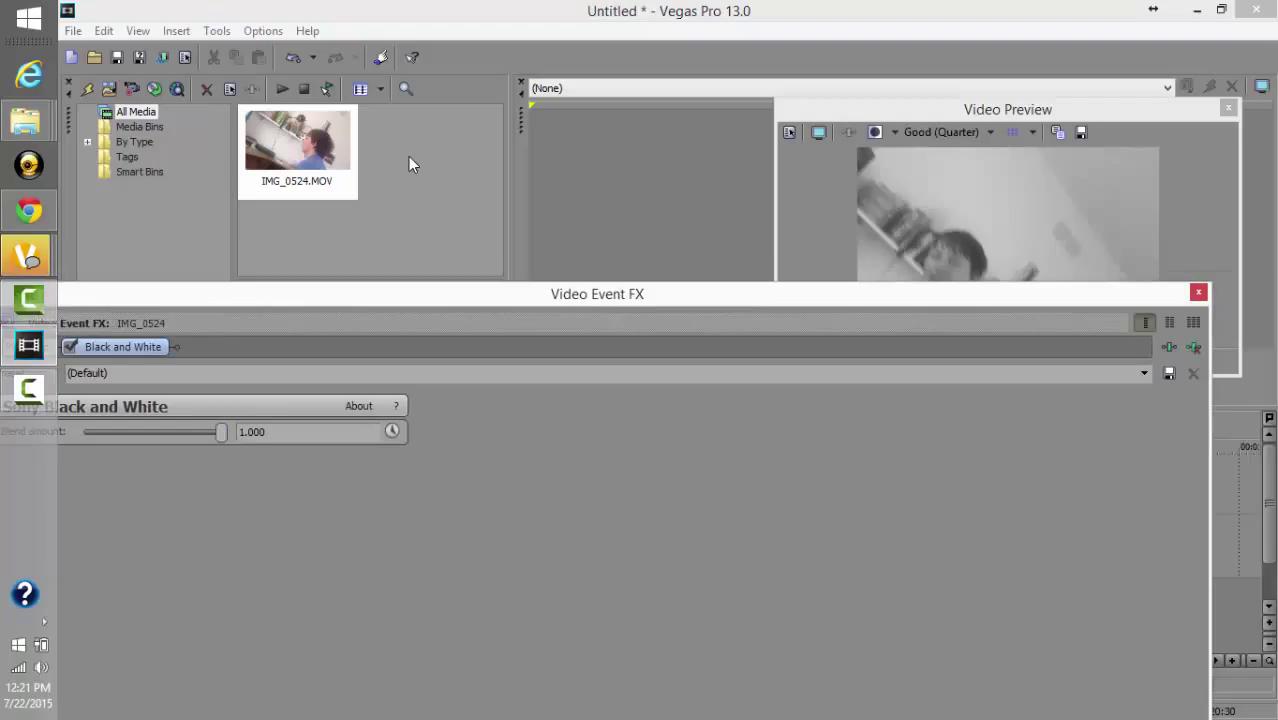
click(1198, 292)
click(728, 485)
click(825, 485)
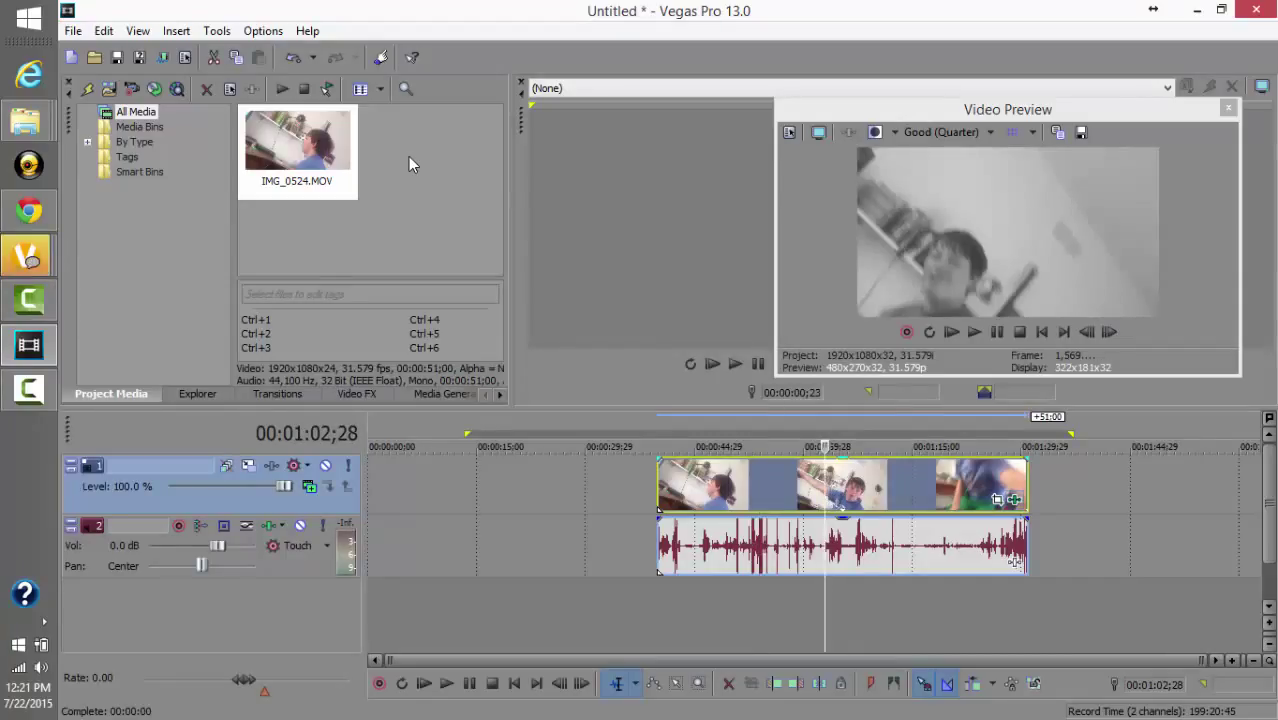
click(712, 485)
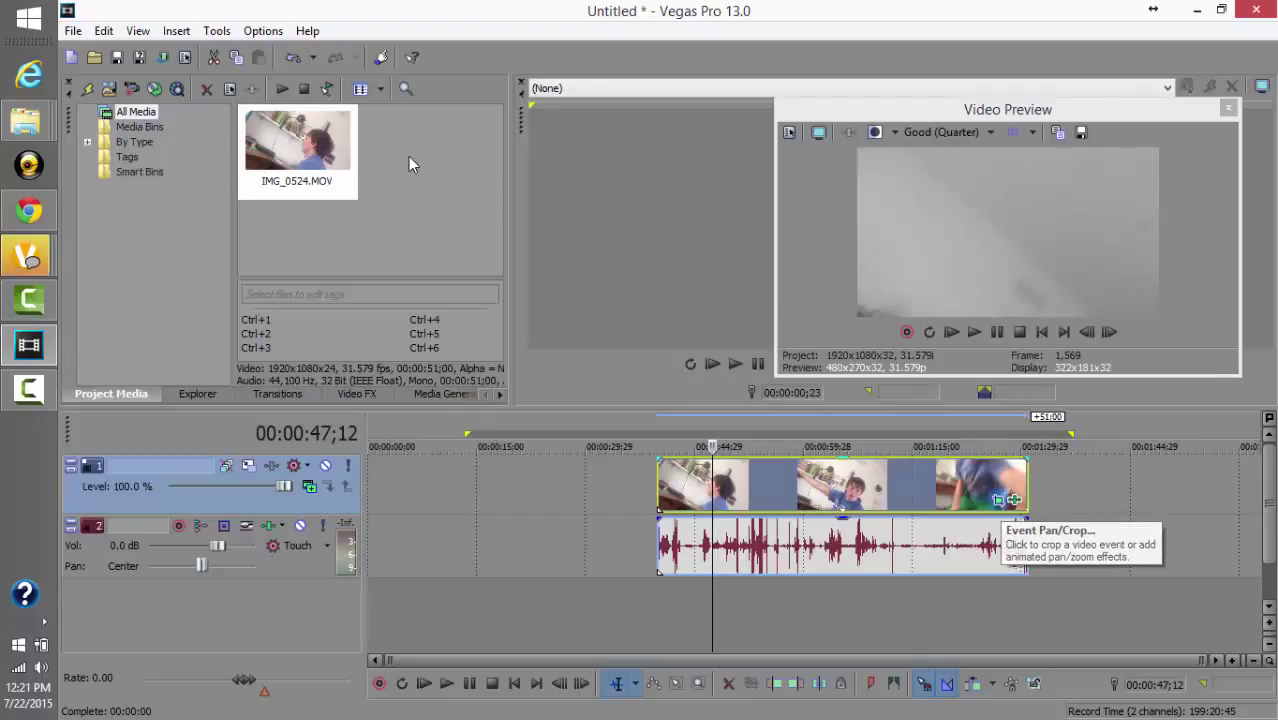
Open Event Pan/Crop for the IMG_0524 event, enlarge the crop frame slightly beyond the picture, and close the settings.
click(997, 499)
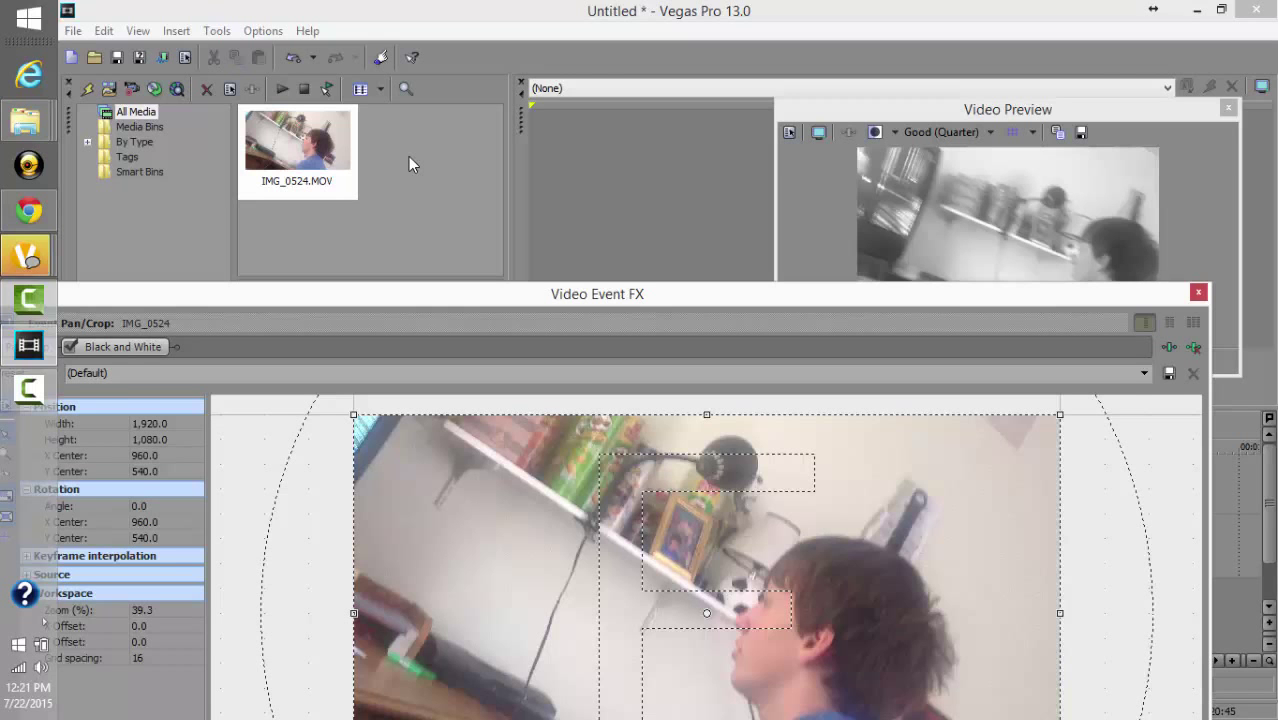
mouse_move(597, 294)
mouse_down()
mouse_move(614, 281)
mouse_move(236, 206)
mouse_move(329, 248)
mouse_move(303, 221)
mouse_move(334, 223)
mouse_up()
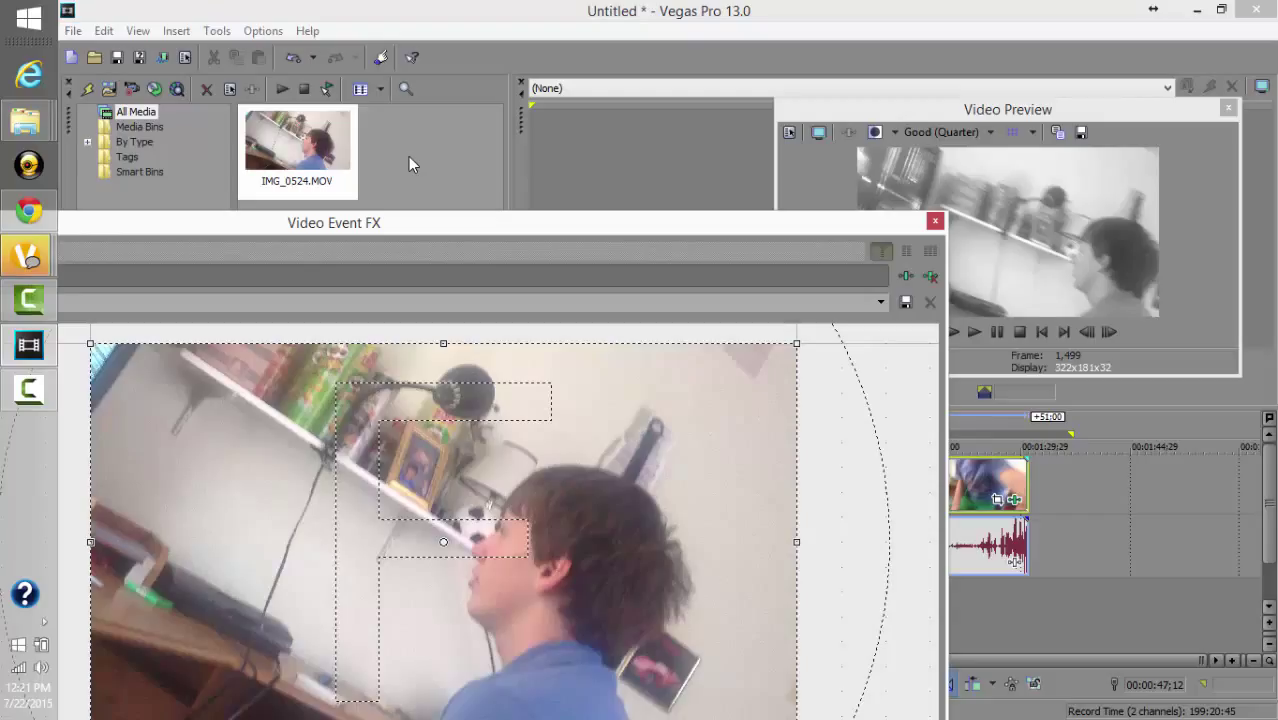
scroll(409, 157, down, 3)
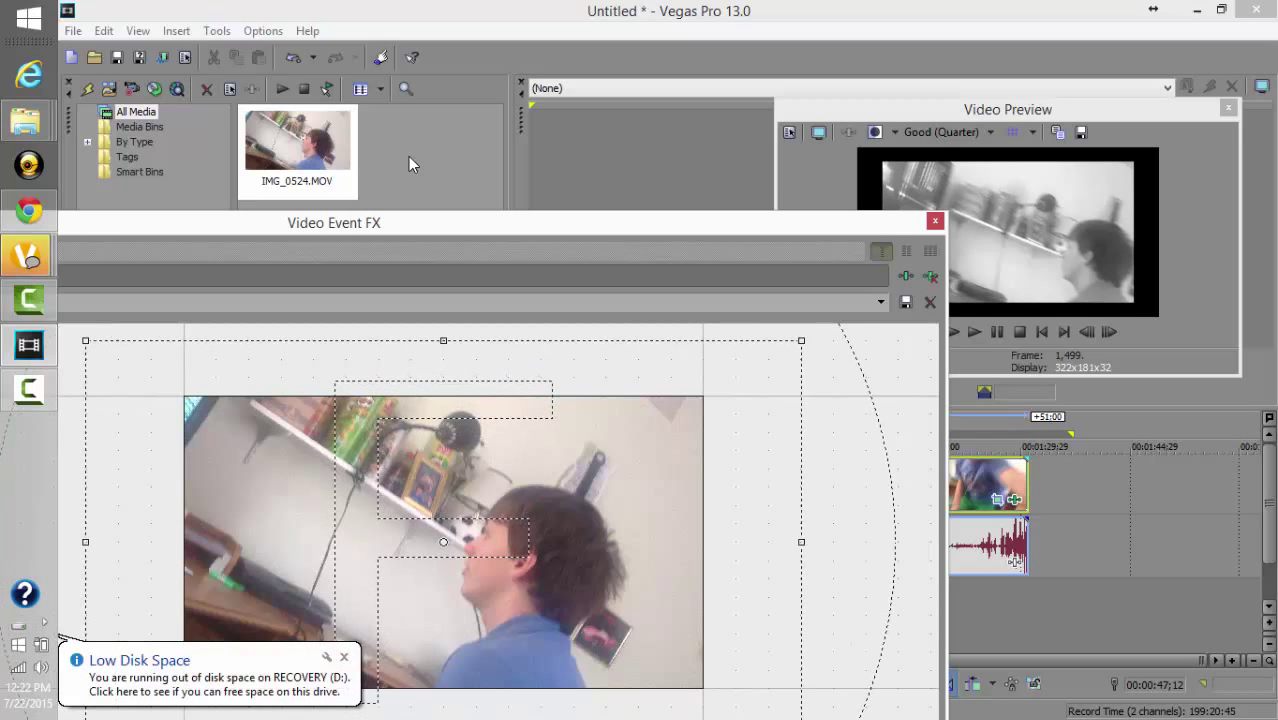
mouse_move(205, 232)
mouse_down()
mouse_move(412, 156)
mouse_move(264, 290)
mouse_move(186, 249)
mouse_up()
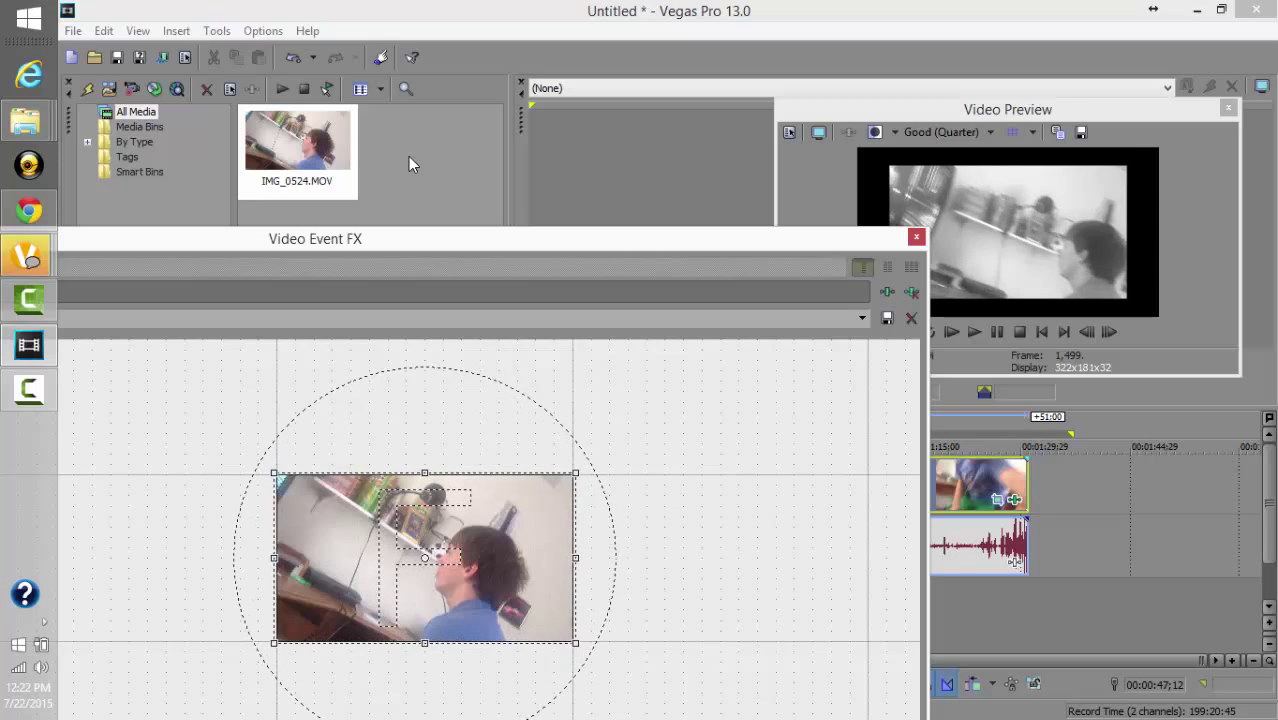
drag(315, 239, 296, 212)
click(896, 211)
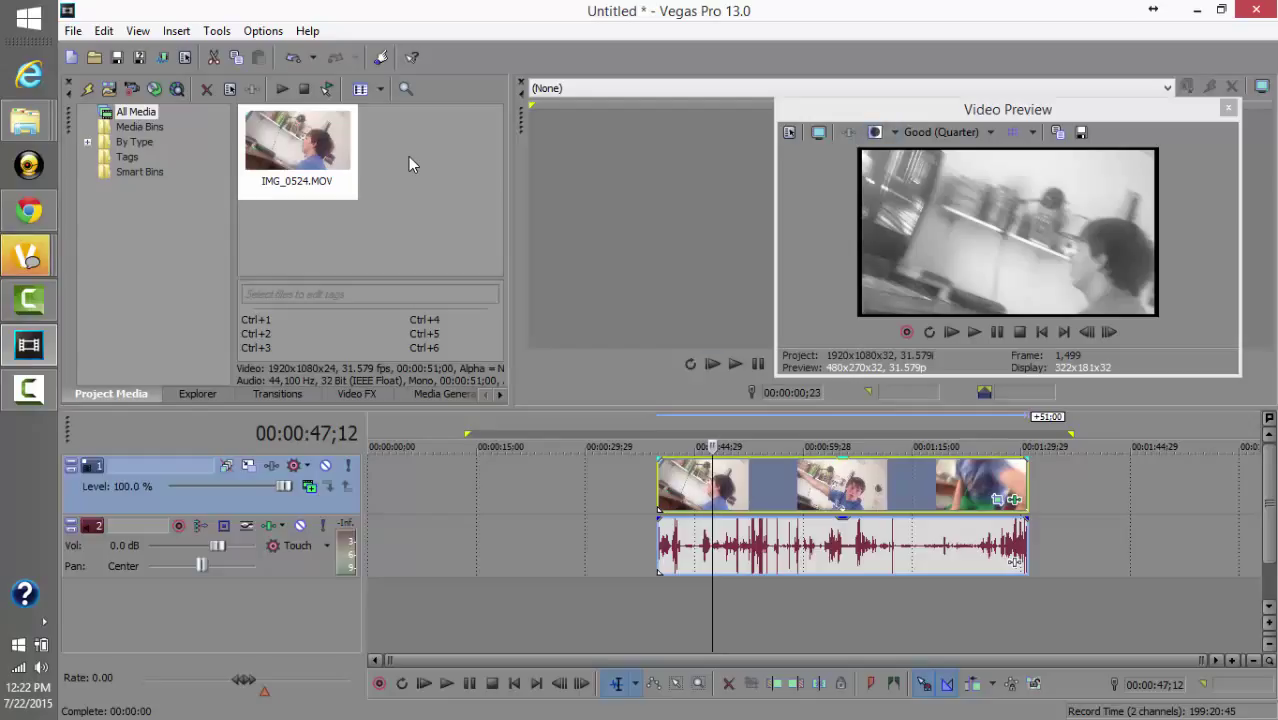
Move the IMG_0524 clip to the start of the timeline and place the playhead at about 00:00:13;23.
drag(1015, 562, 724, 562)
key(Home)
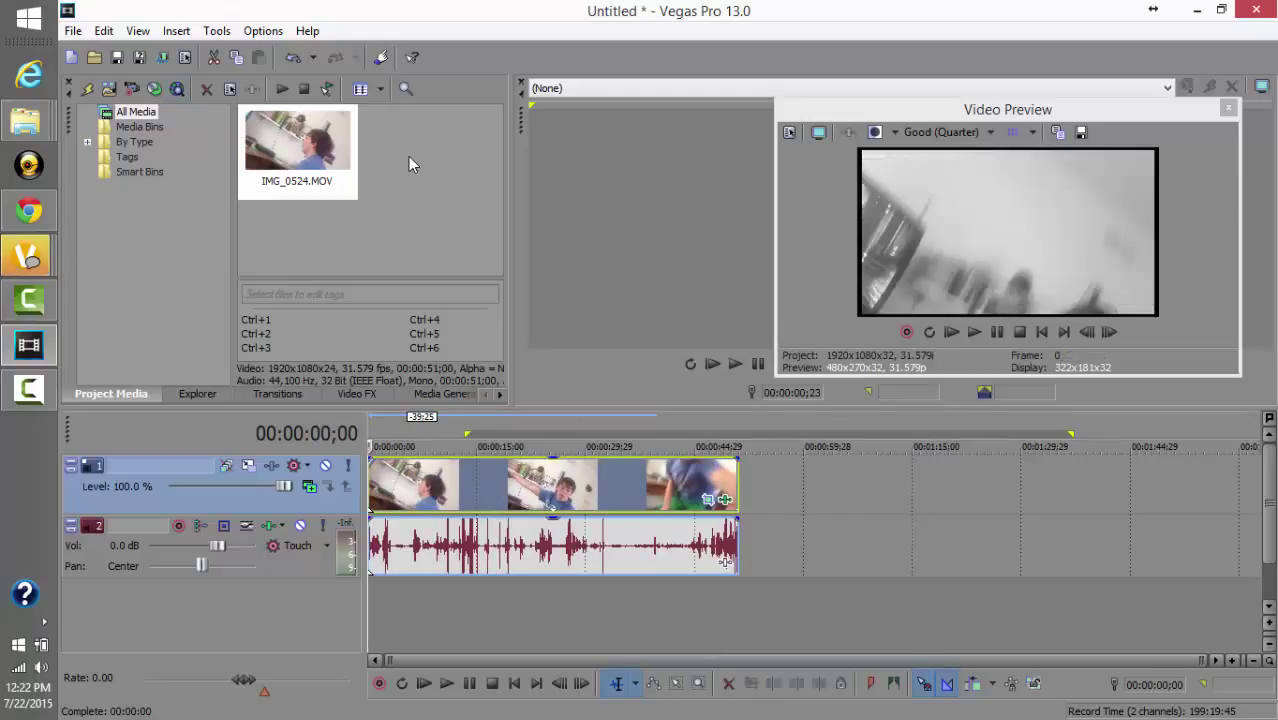
key(ctrl+Right)
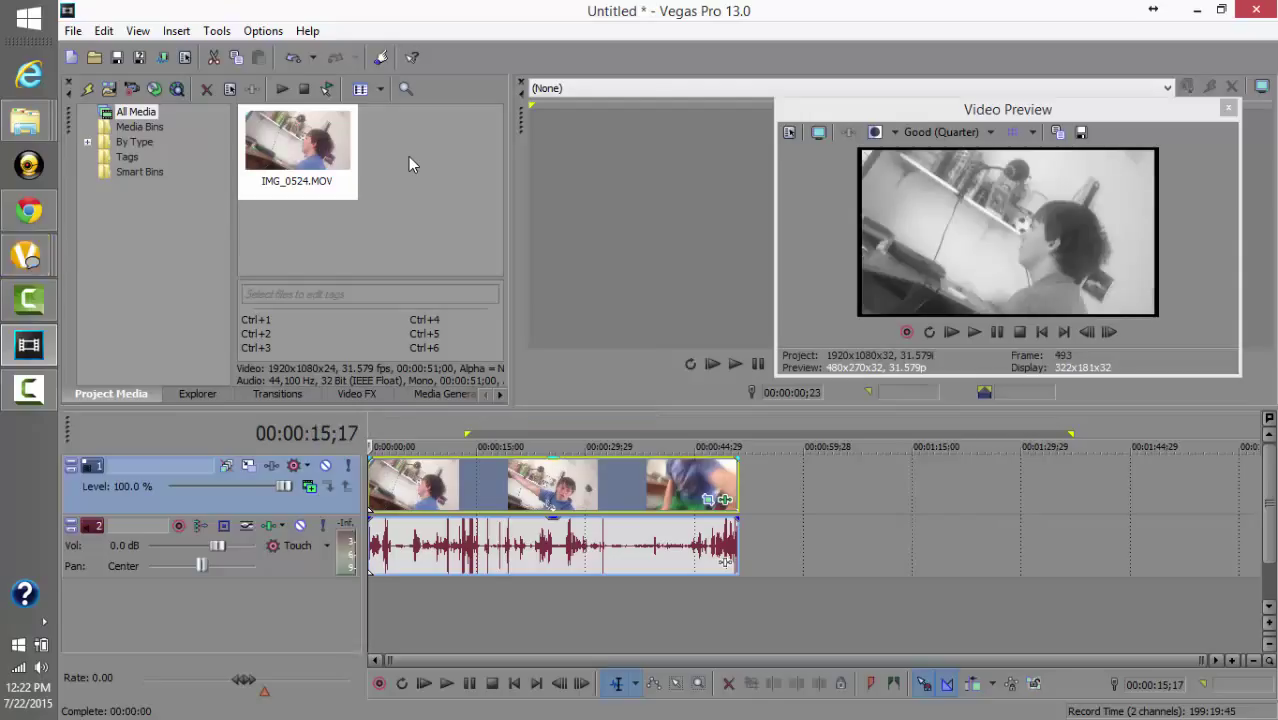
key(ctrl+Left)
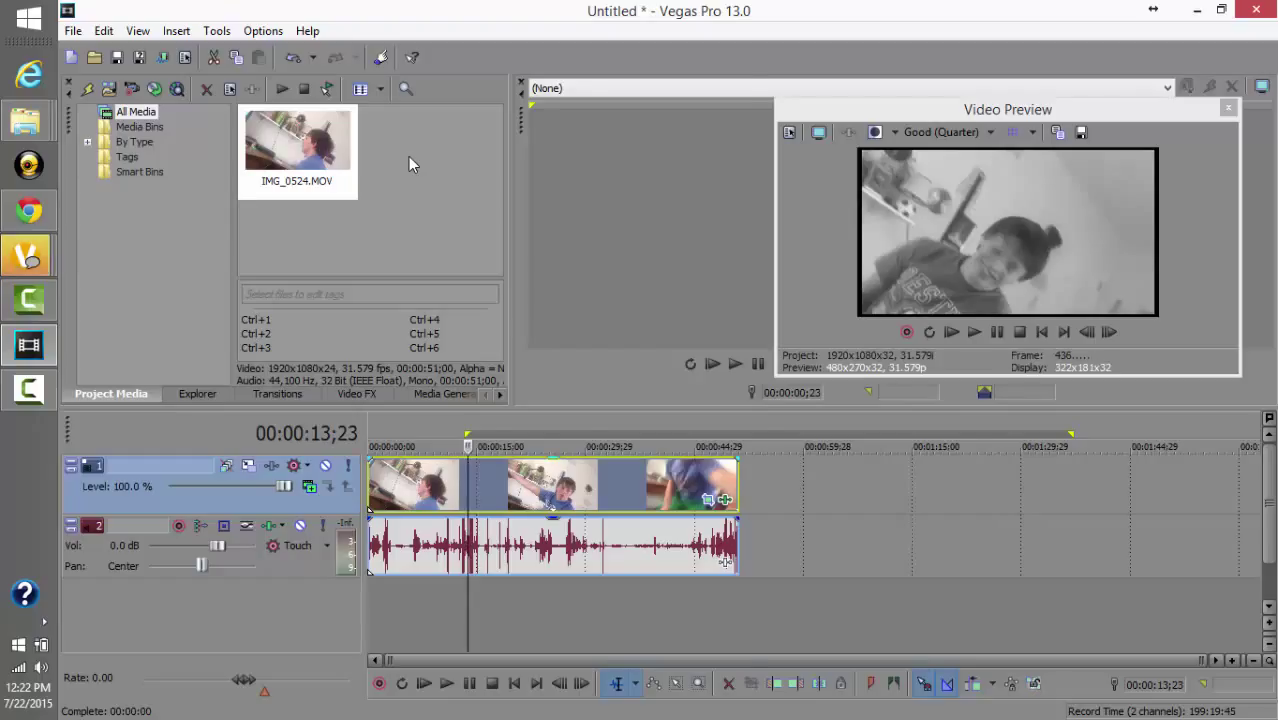
Clear the grouping between the IMG_0524 video event and its audio event.
right_click(493, 487)
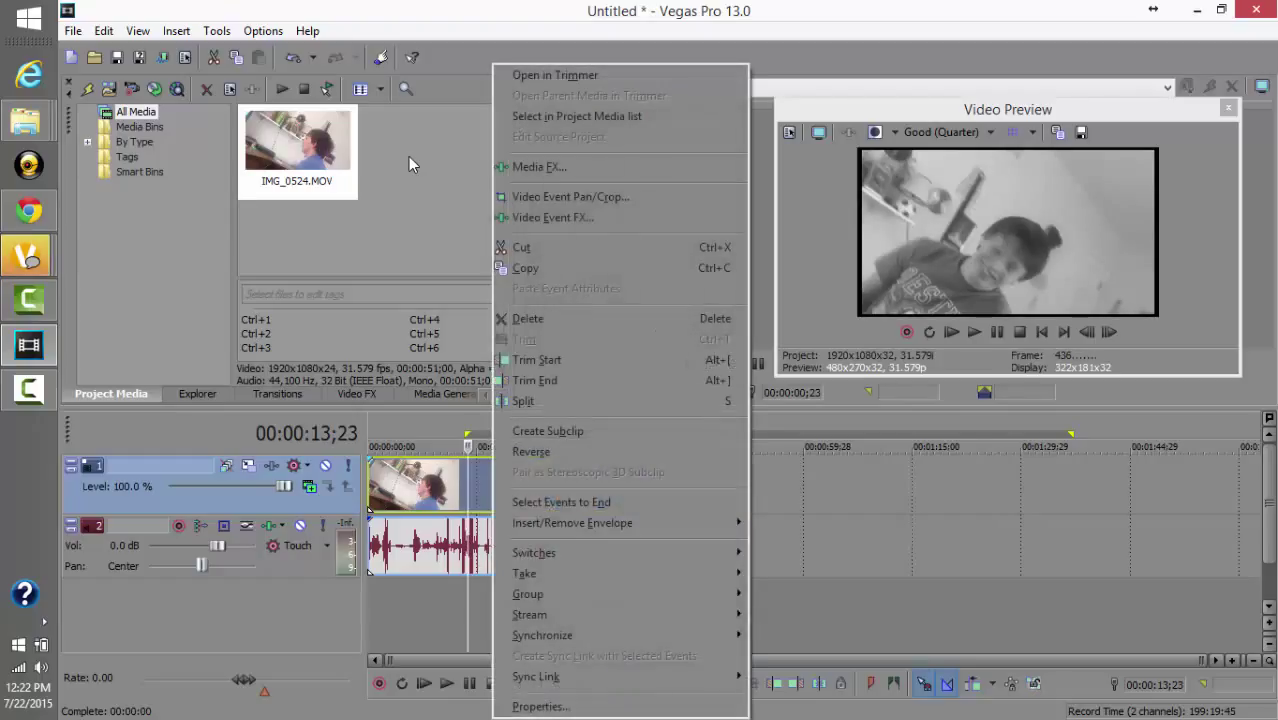
key(Up)
key(Up)
key(Up)
key(Up)
key(Up)
key(Up)
key(Up)
key(Up)
key(Up)
key(Up)
key(Up)
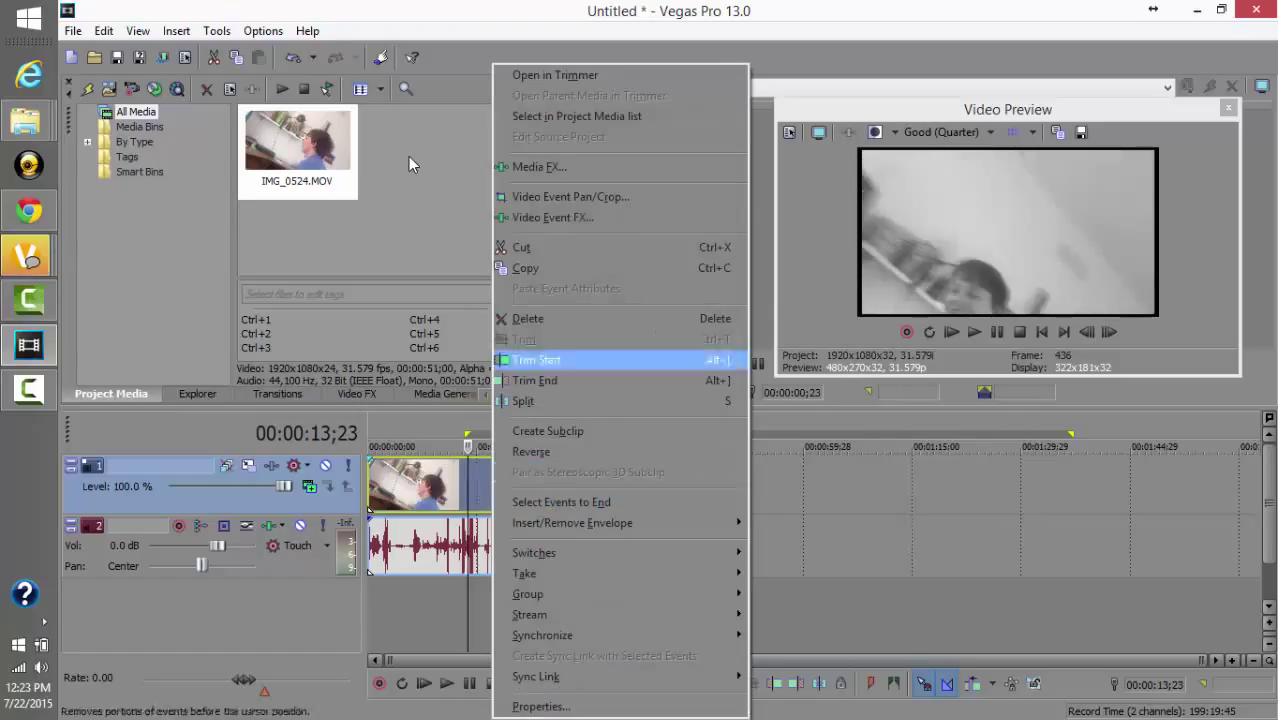
mouse_move(590, 594)
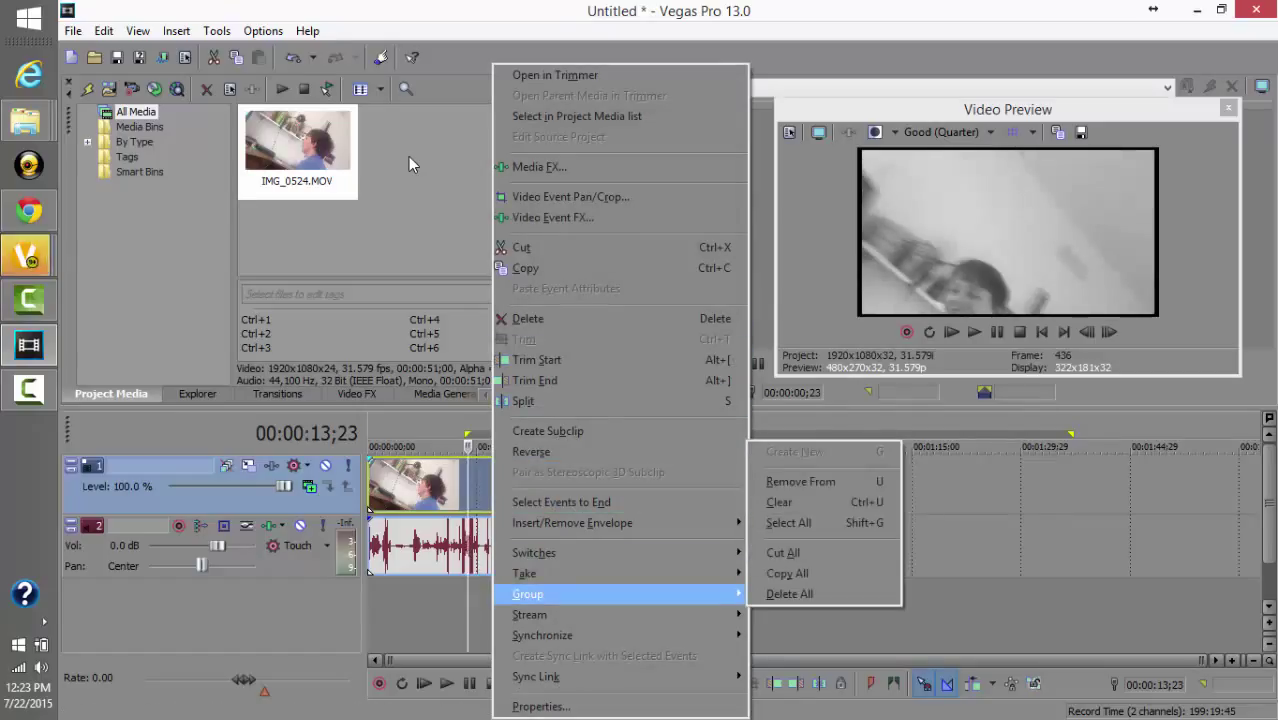
key(Up)
key(Up)
key(Up)
key(Up)
key(Up)
key(Up)
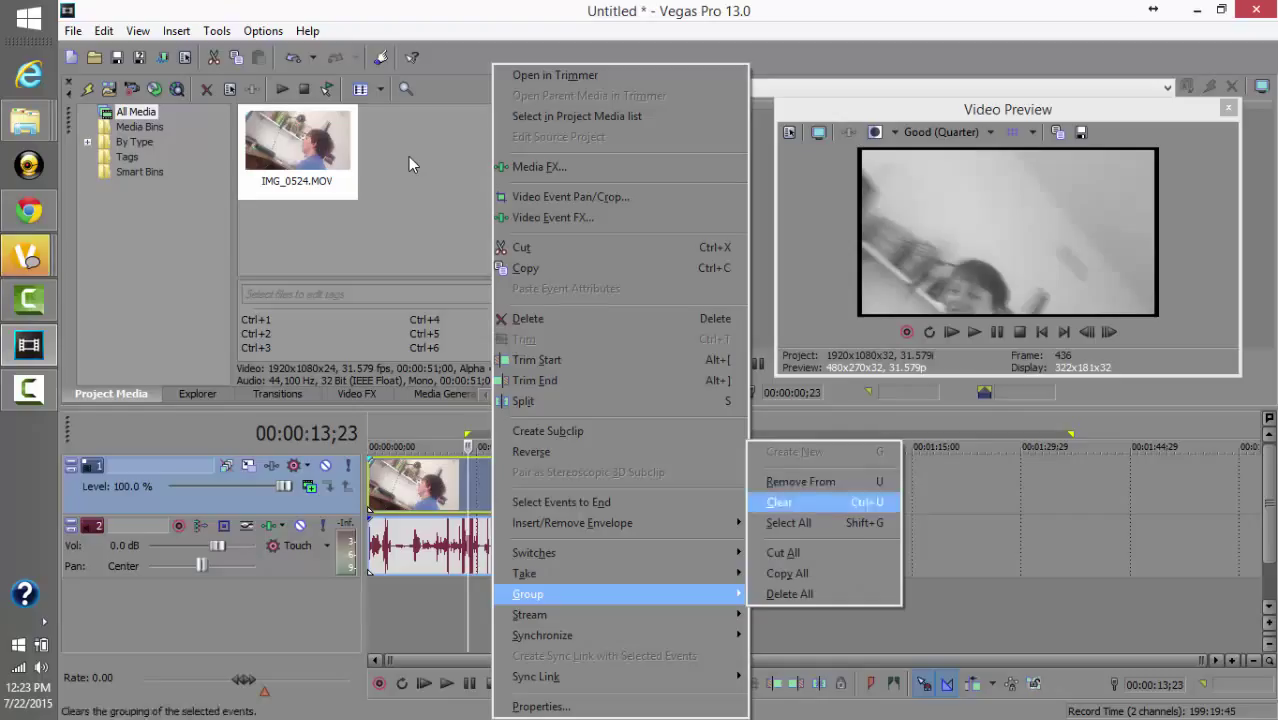
key(Return)
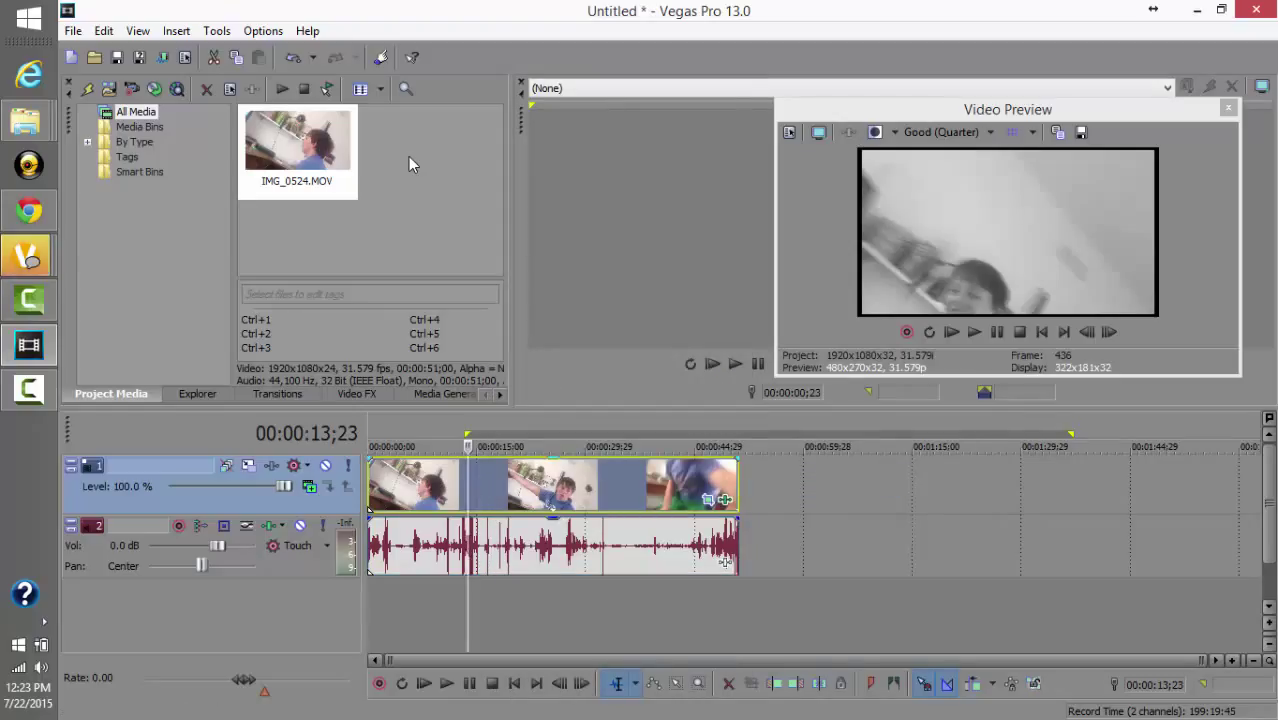
Select the ungrouped audio and video events individually and check which Group options the video event offers.
click(615, 547)
click(616, 487)
mouse_move(616, 547)
mouse_down()
mouse_move(761, 547)
mouse_move(616, 547)
mouse_up()
key(Up)
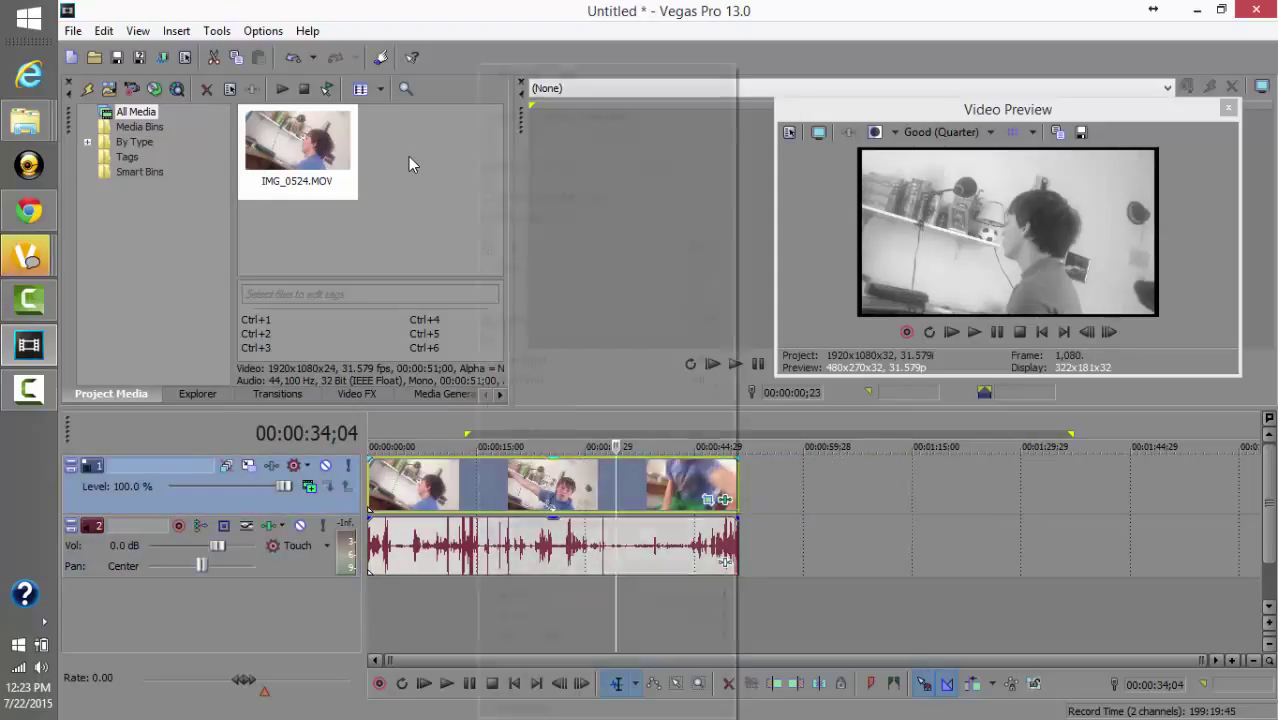
key(shift+F10)
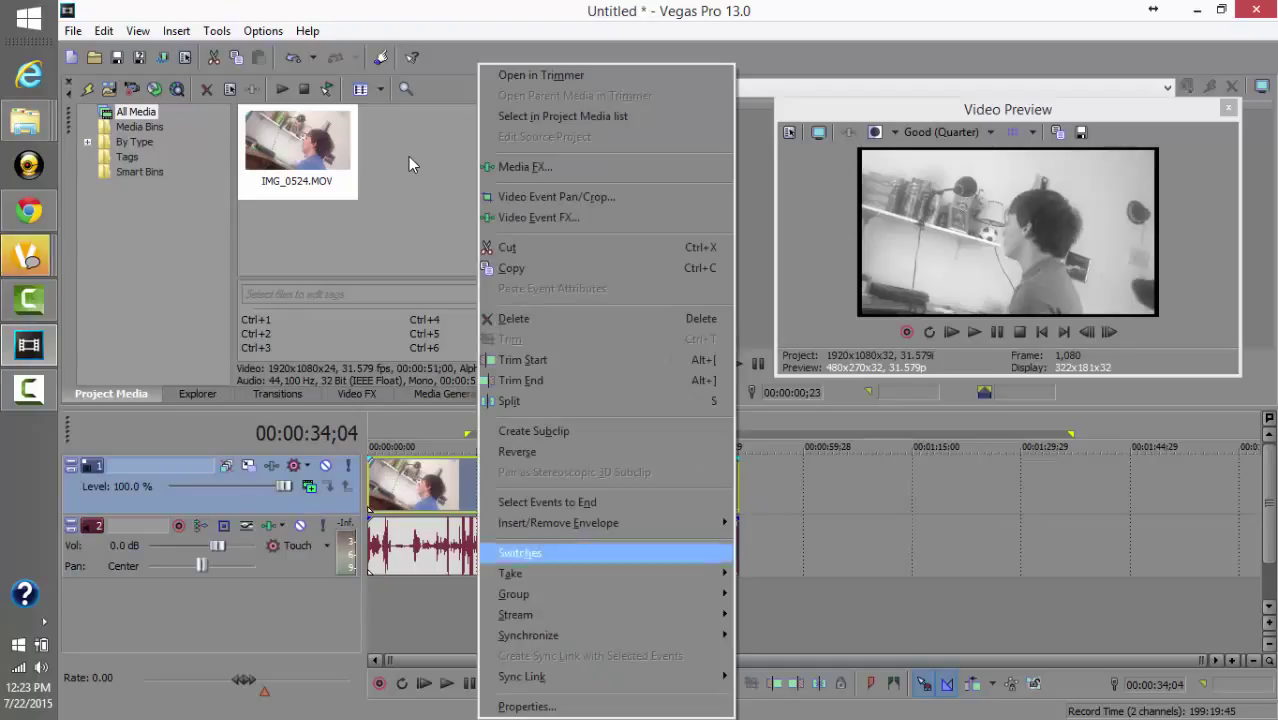
mouse_move(540, 594)
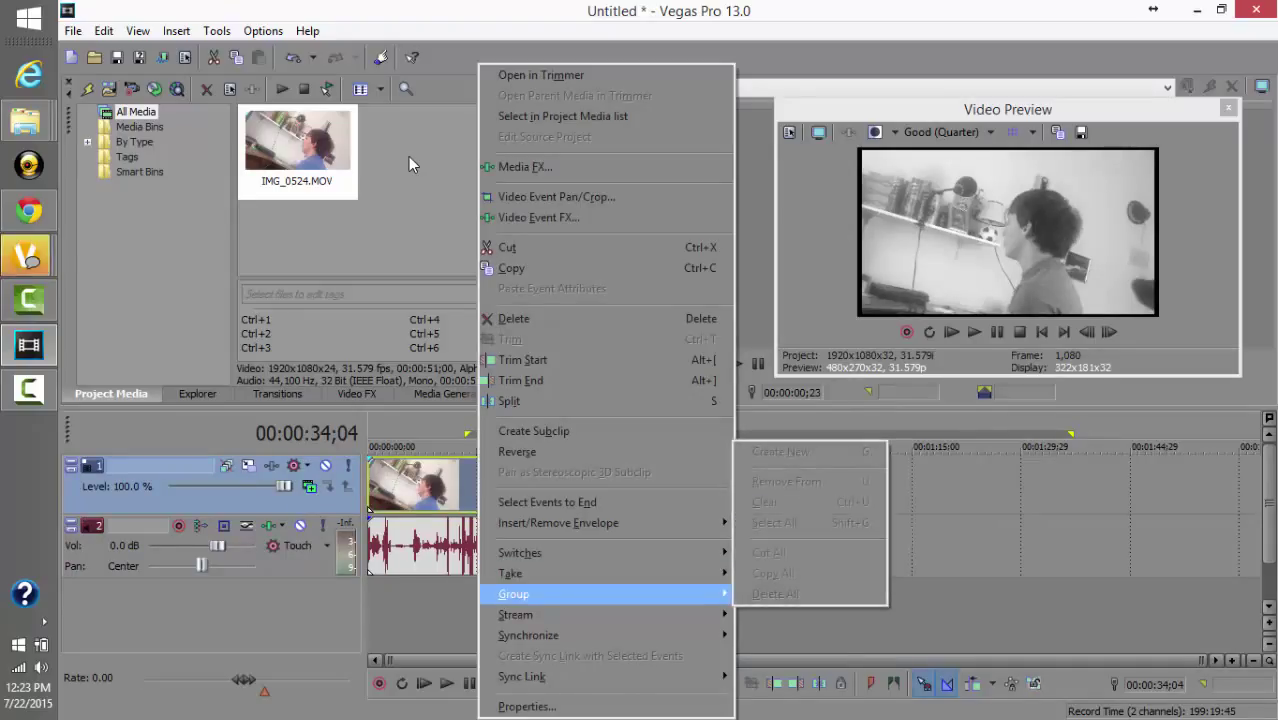
click(431, 488)
click(491, 488)
right_click(515, 500)
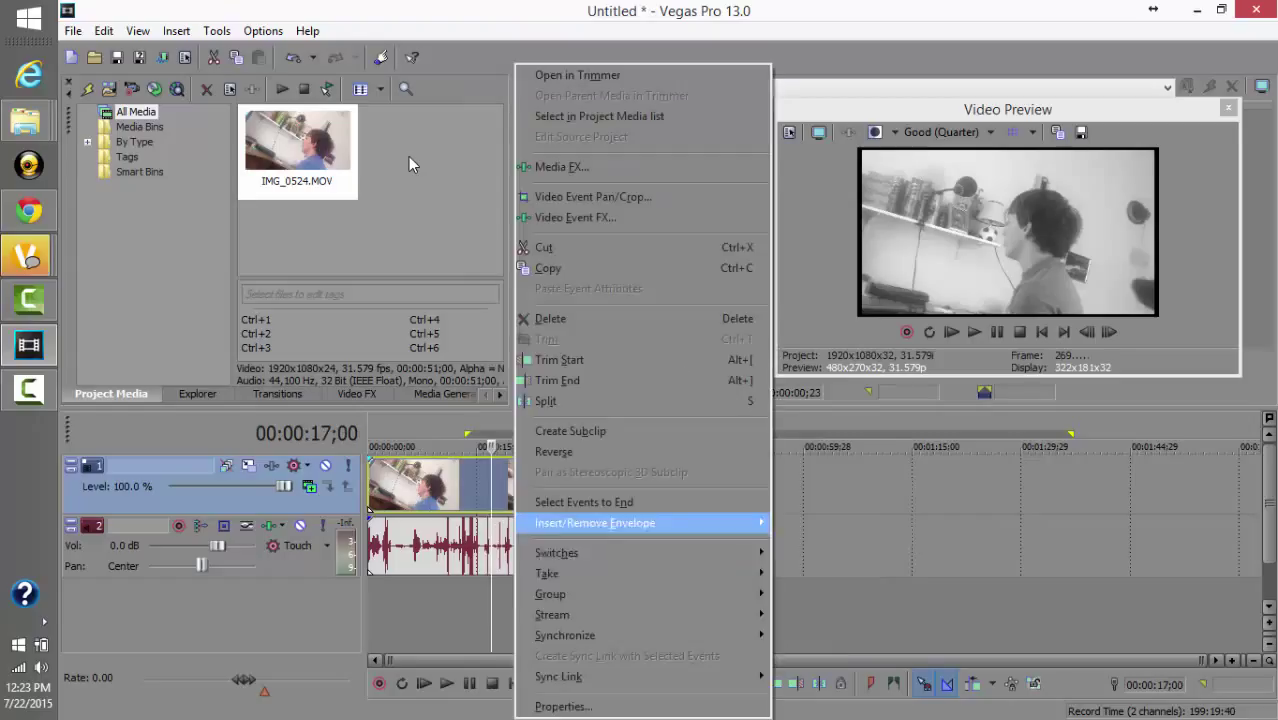
Select the video and audio events together and create a new group from them.
click(834, 625)
key(Left)
key(shift+Left)
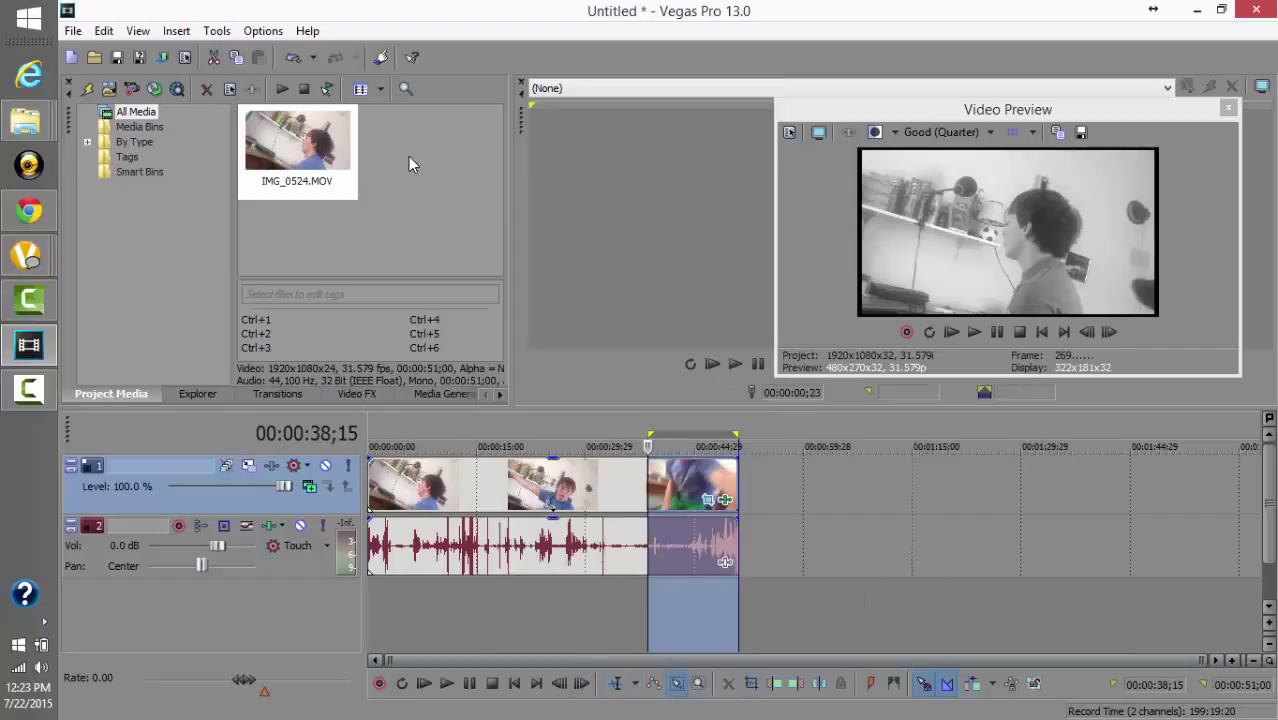
right_click(562, 546)
key(Right)
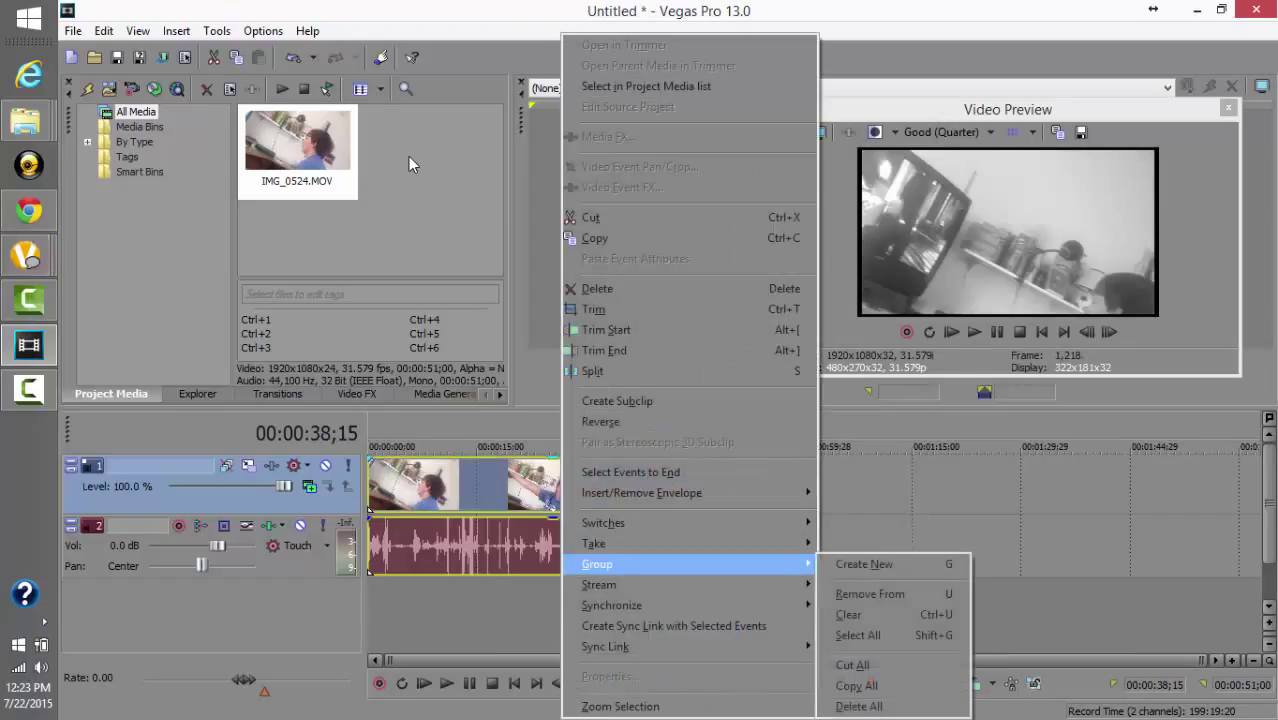
key(Down)
key(Return)
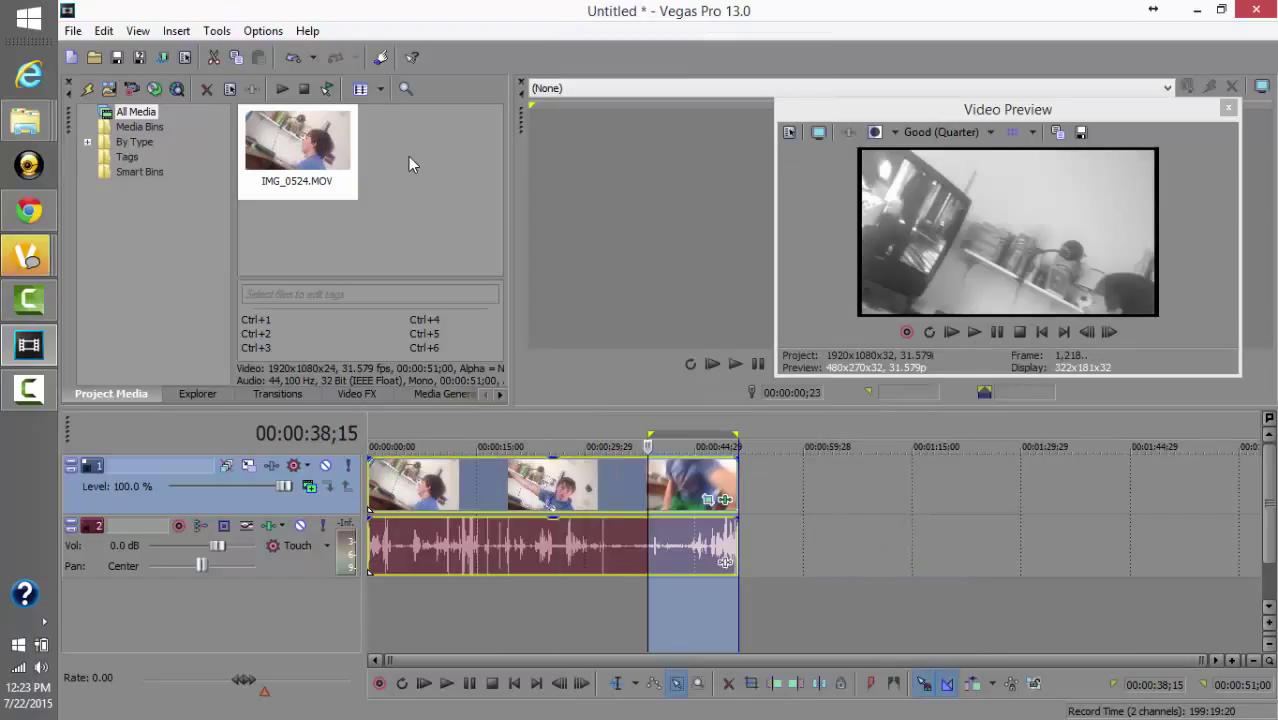
Try starting the regrouped clip at about 00:00:18;20 with a short video fade-in, and play its beginning.
click(592, 614)
mouse_move(560, 485)
mouse_down()
mouse_move(678, 485)
mouse_move(560, 485)
mouse_up()
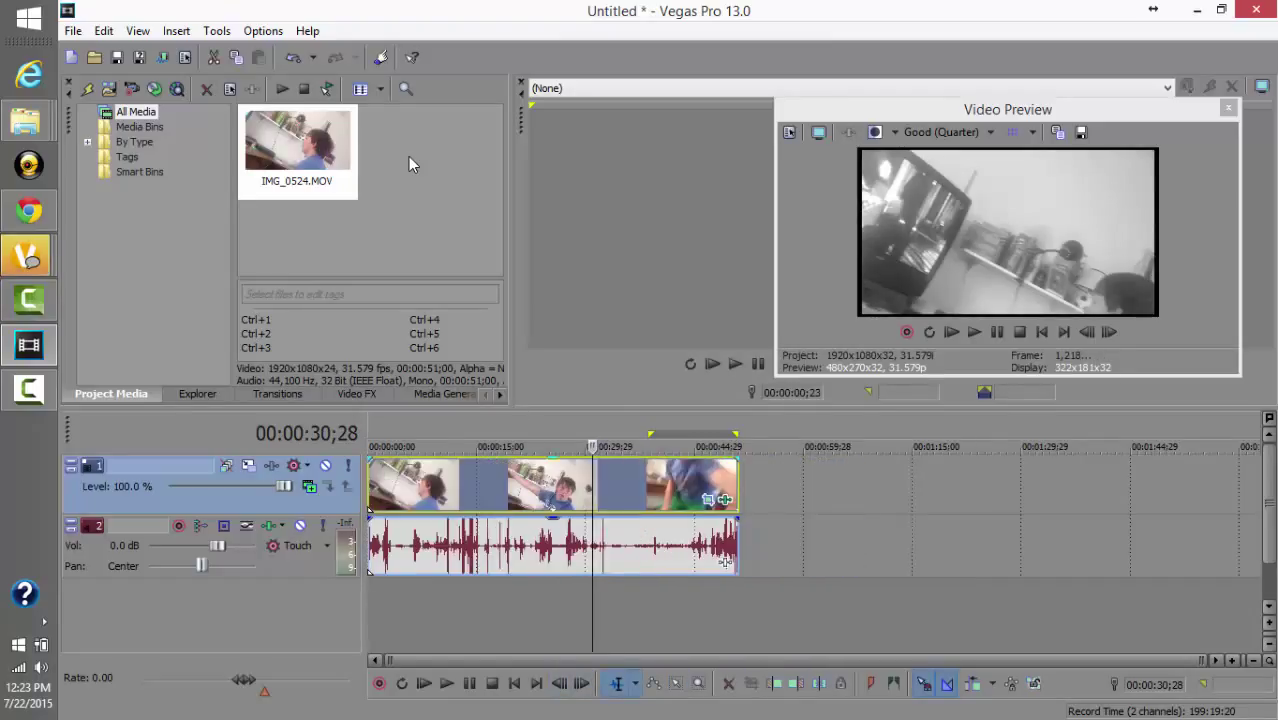
drag(378, 485, 514, 485)
key(Right)
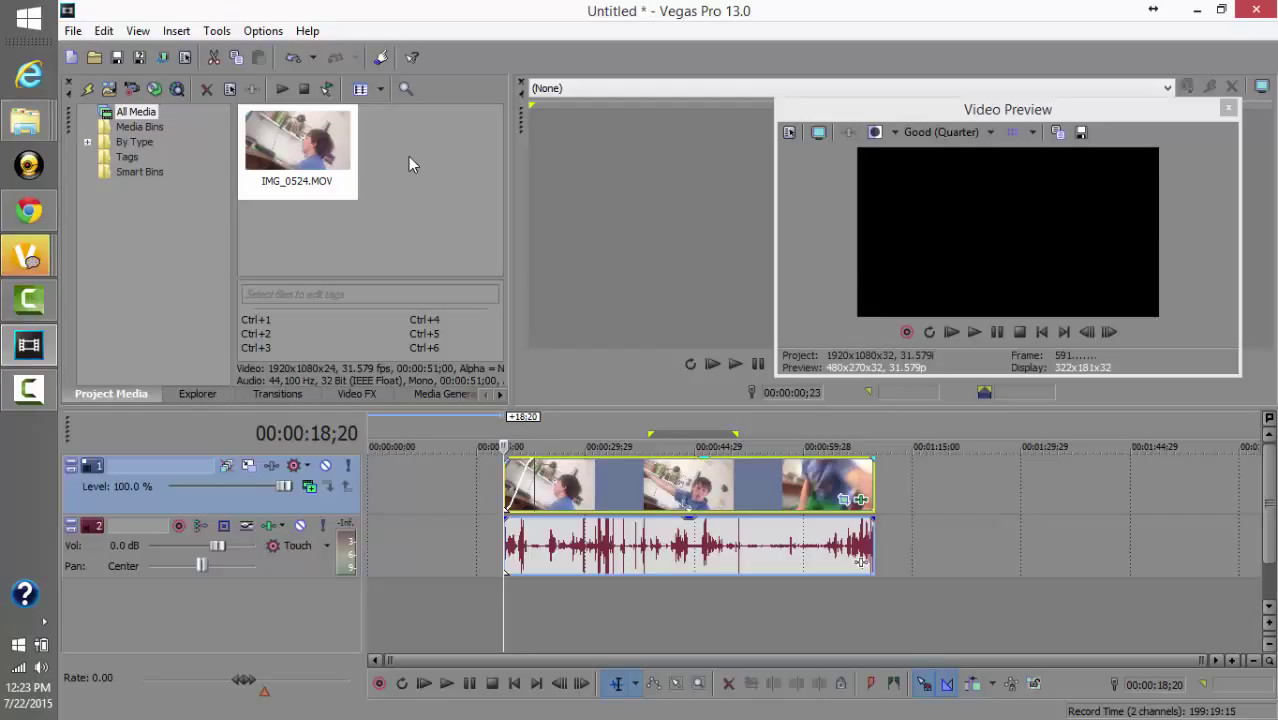
key(space)
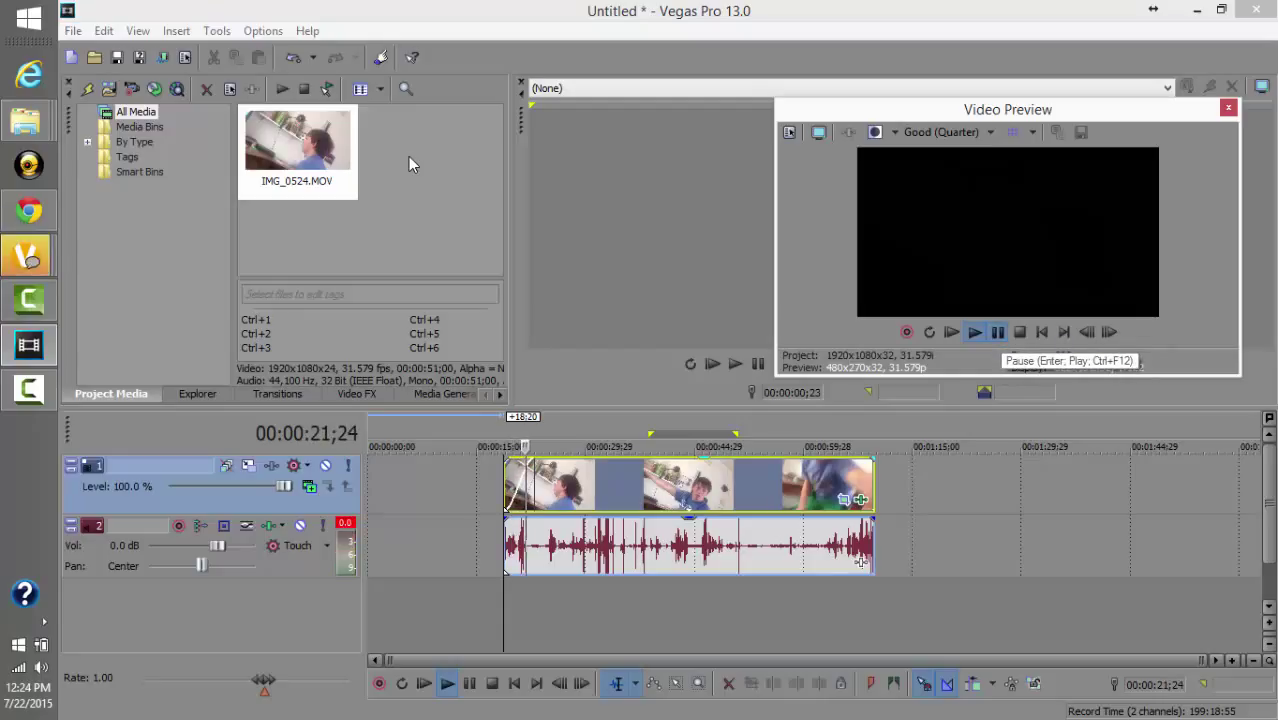
key(space)
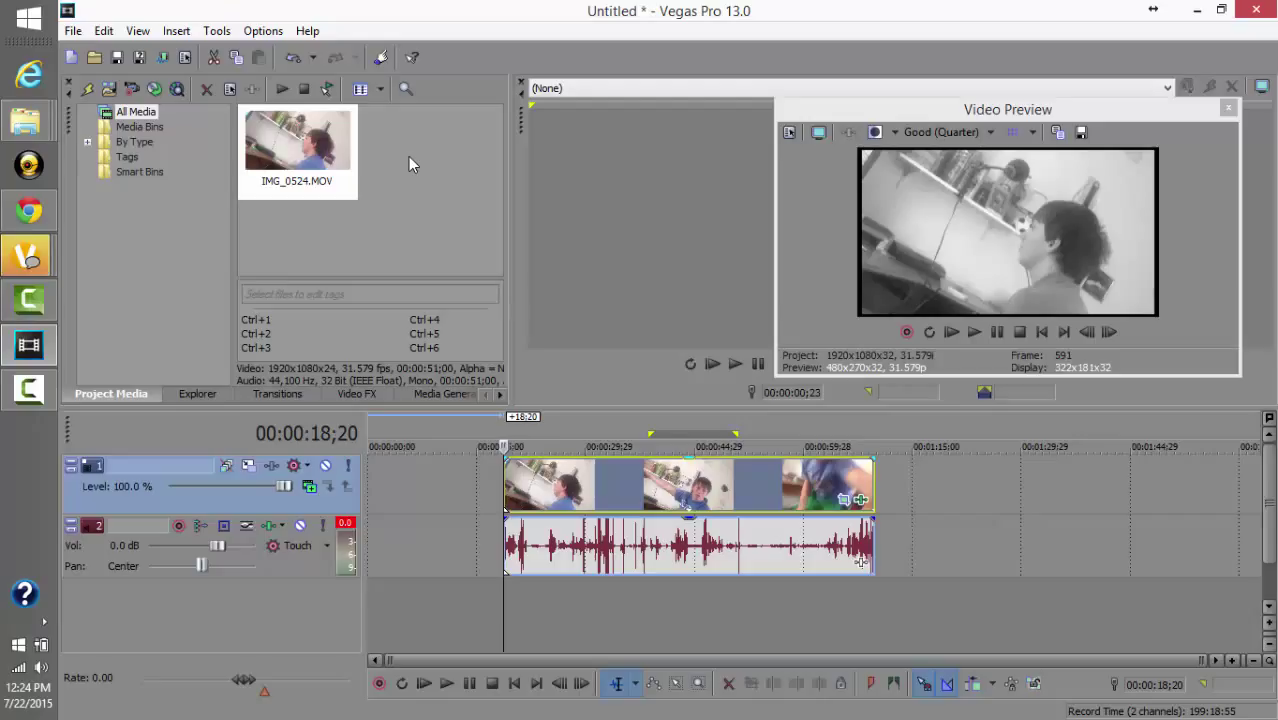
Move the grouped clip, without its fade-in, back to the start of the timeline.
drag(505, 490, 532, 490)
key(KP_4)
key(KP_4)
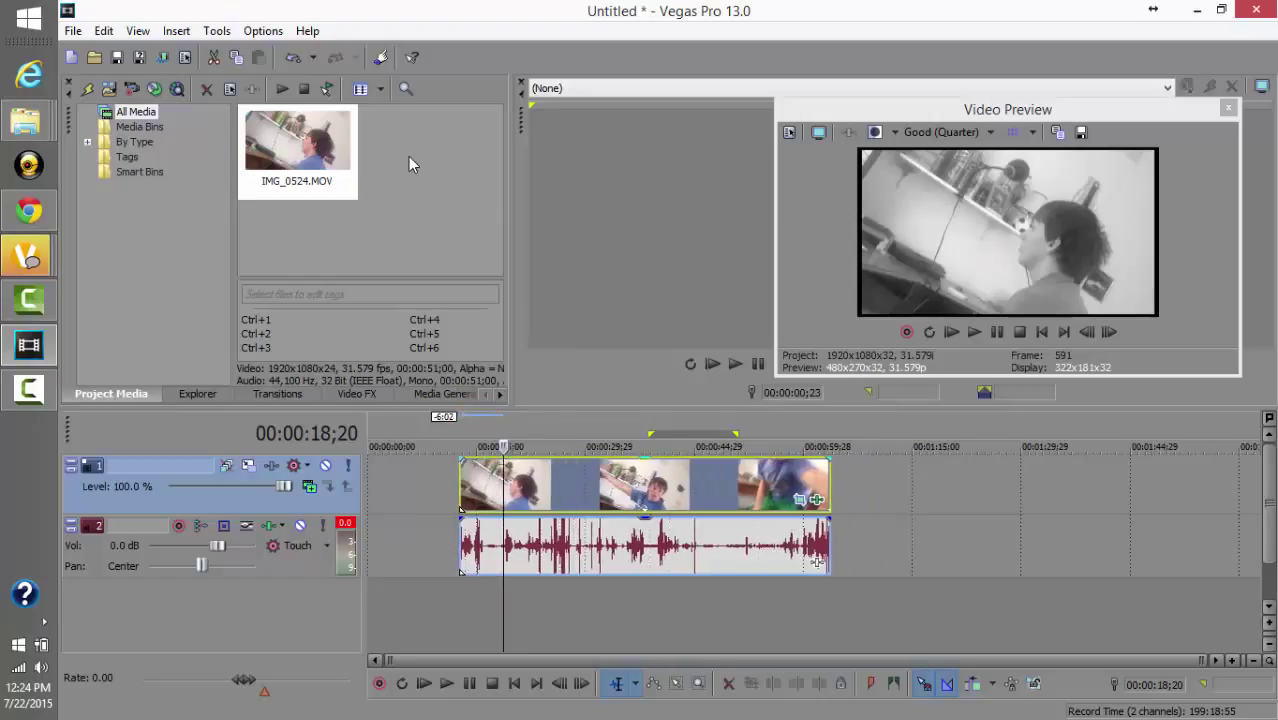
key(KP_4)
key(KP_4)
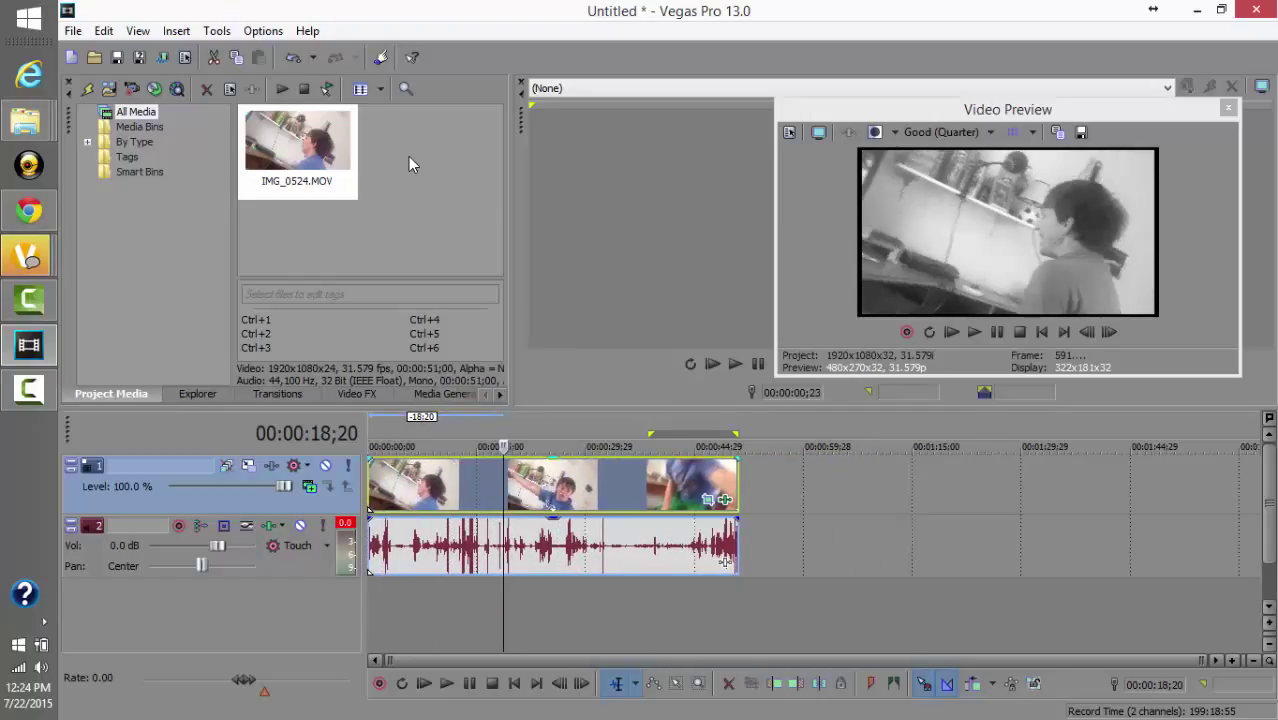
Split the grouped video and audio clip at about 00:00:32;03.
key(Left)
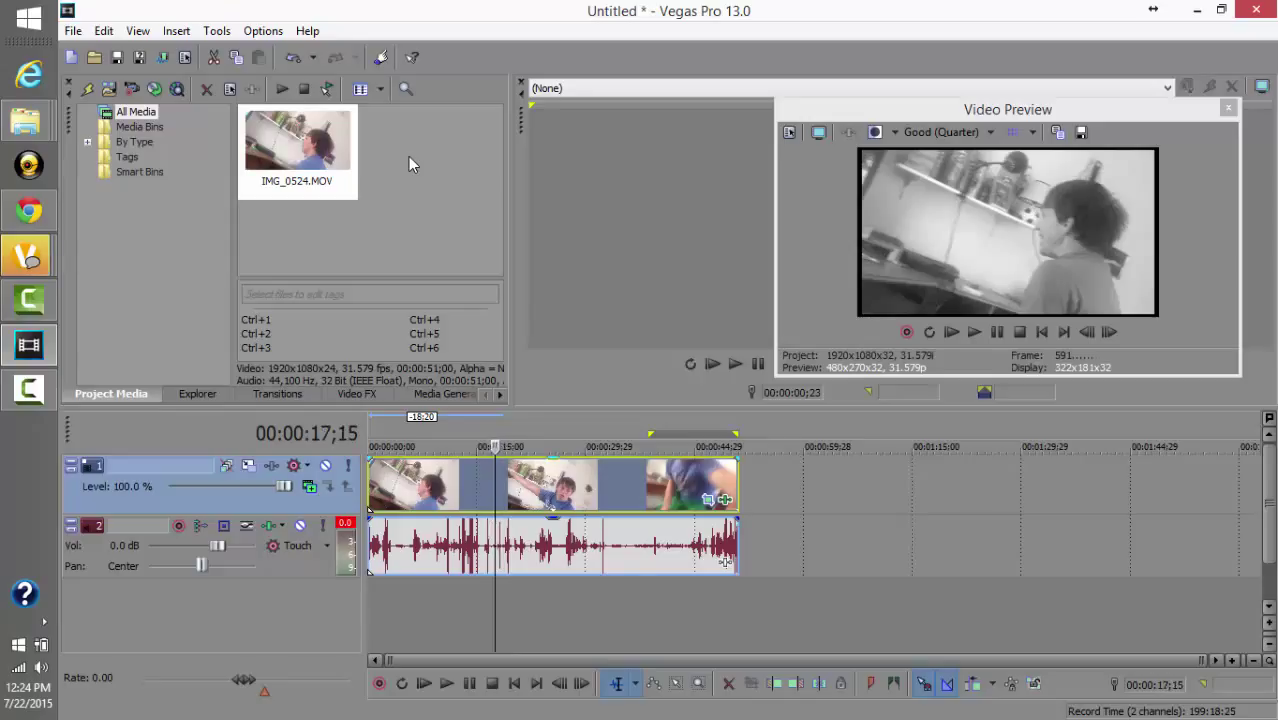
key(Right)
key(Left)
key(Left)
key(Page_Up)
key(Page_Down)
key(Page_Down)
key(Page_Down)
key(Page_Up)
key(Page_Up)
key(Page_Up)
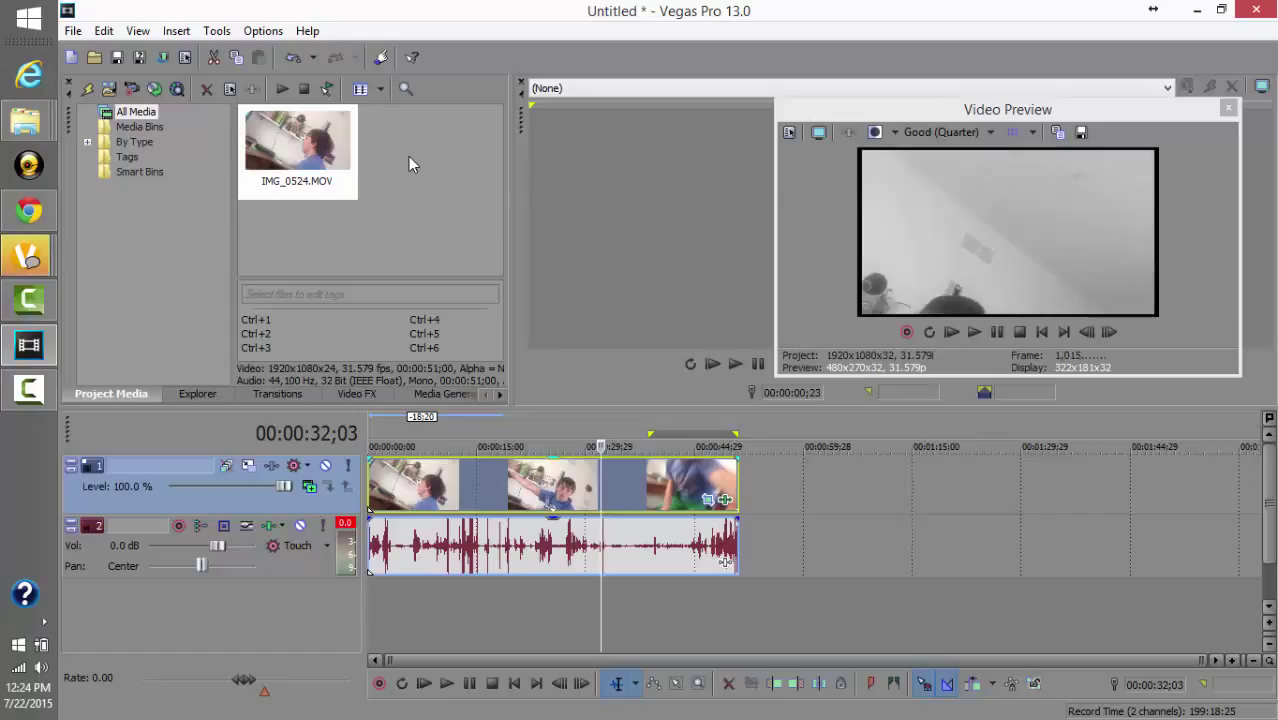
key(s)
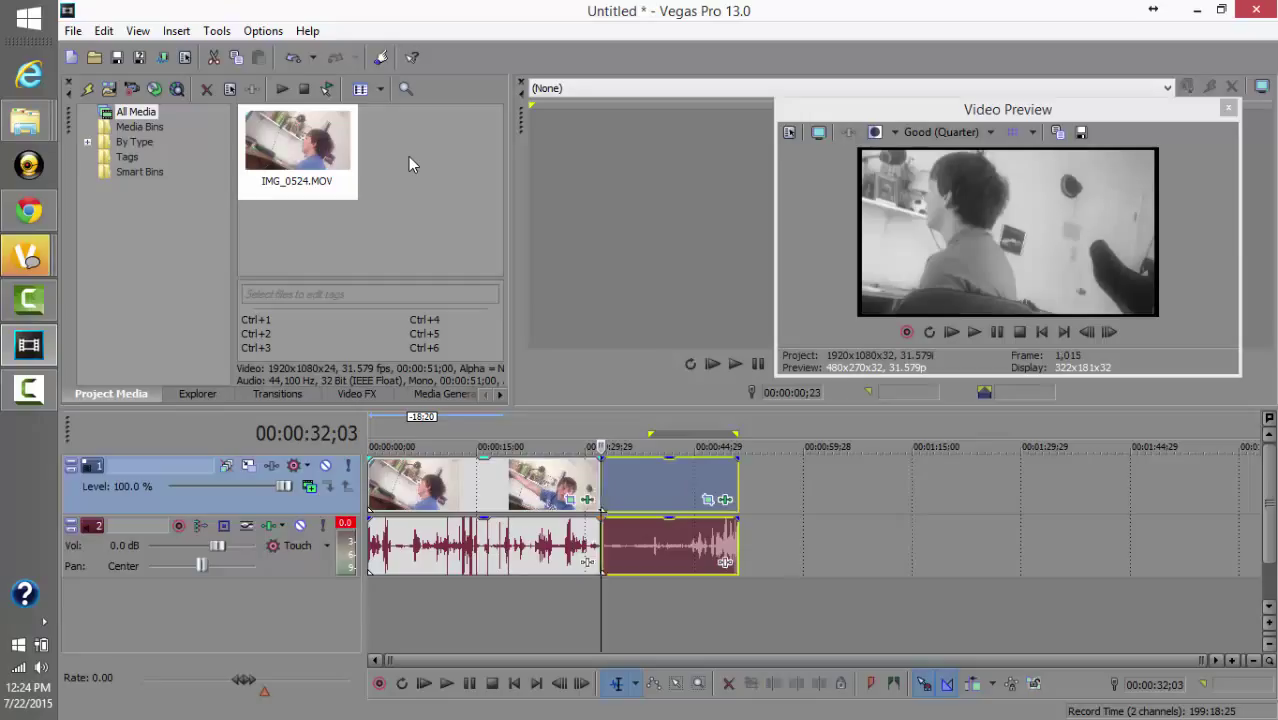
Try moving the piece after the split away from the first piece by about 00:00:01;12.
drag(660, 488, 684, 488)
key(KP_1)
key(KP_1)
key(KP_1)
key(KP_1)
key(KP_1)
key(KP_1)
key(KP_1)
key(KP_1)
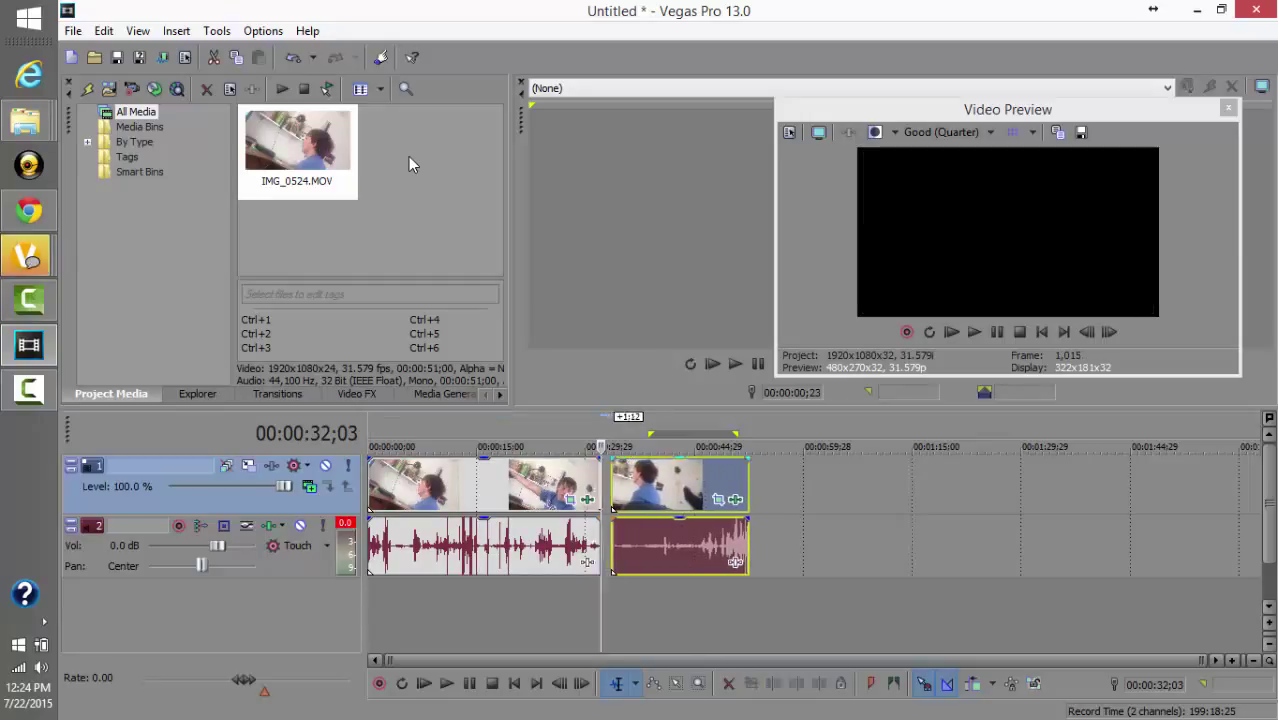
Split the first piece of the clip at about 00:00:27;06 and again at about 00:00:23;17.
click(565, 487)
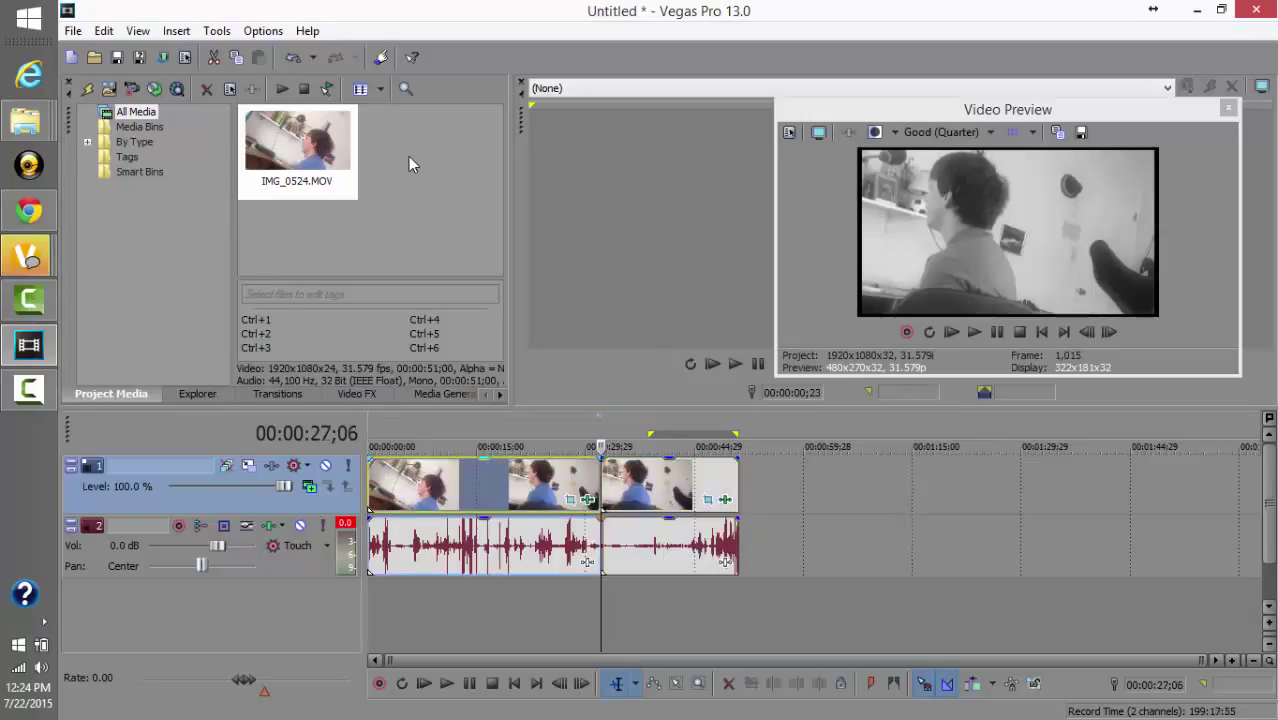
key(s)
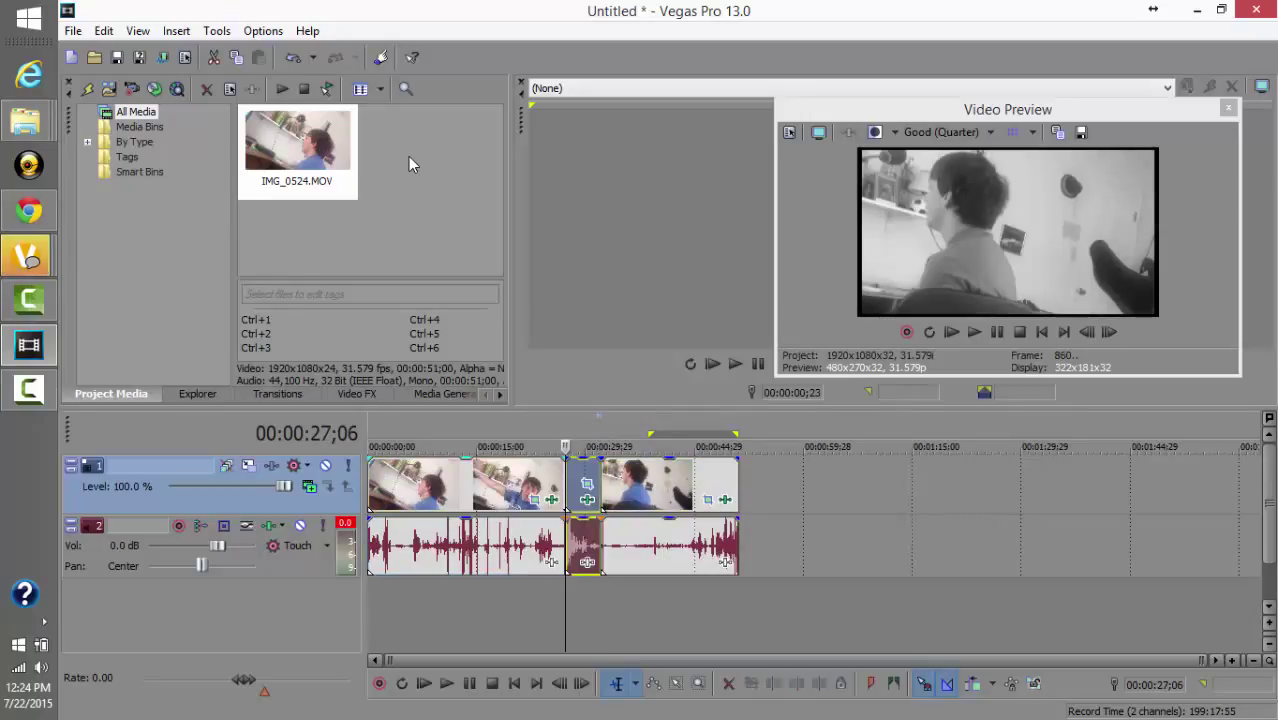
click(539, 487)
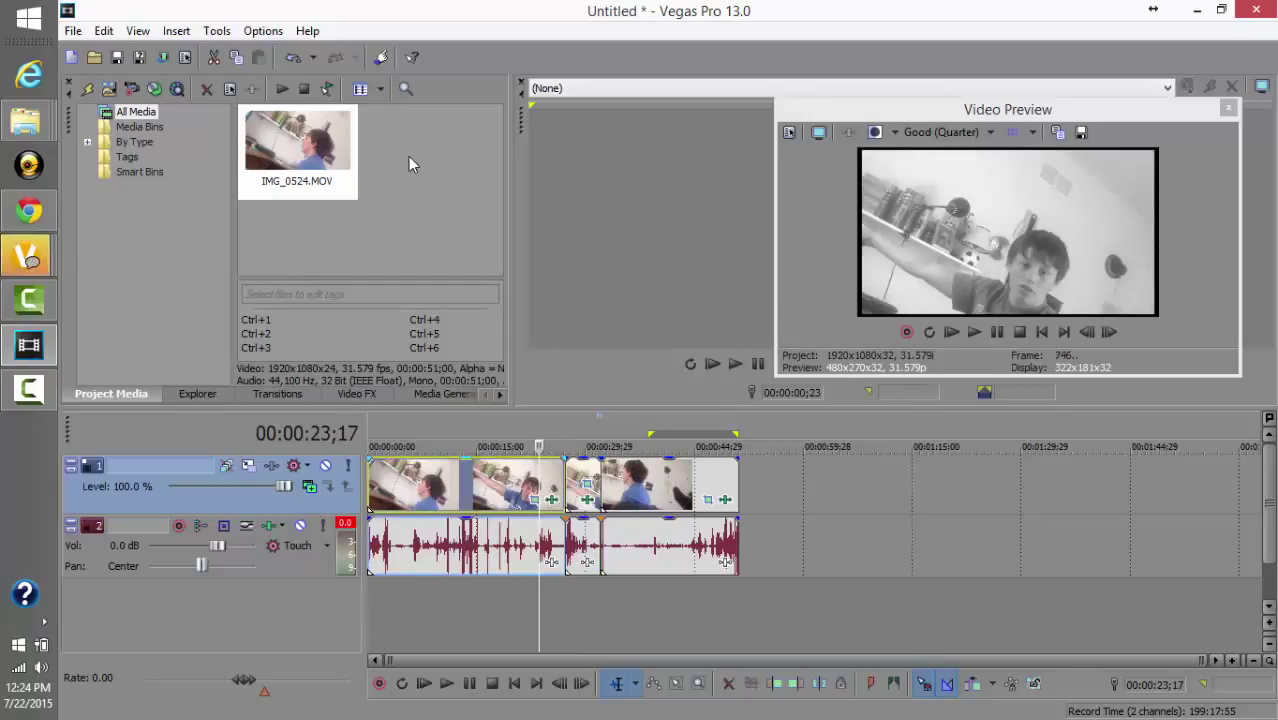
key(s)
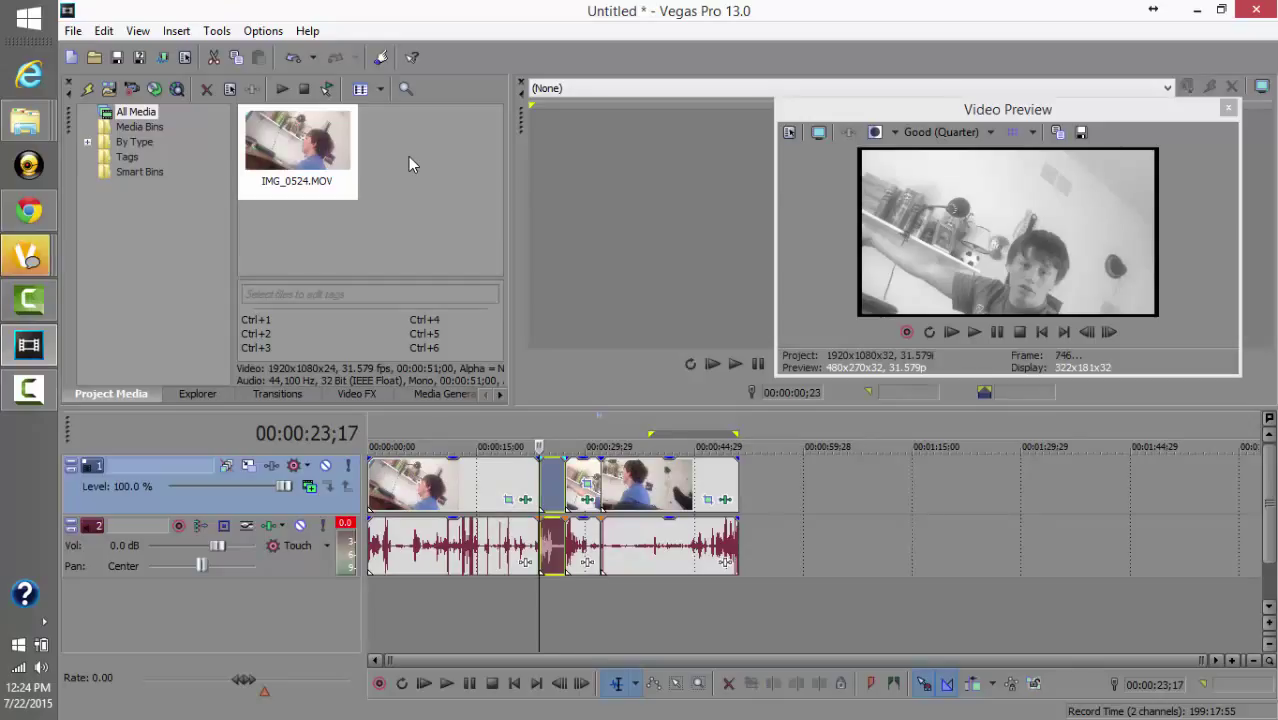
Step the playhead through the short piece between the two newest cuts to about 00:00:26;04.
key(Right)
key(Right)
key(Right)
key(Right)
key(Right)
key(Right)
key(Right)
key(Right)
key(Right)
key(Right)
key(Right)
key(Right)
key(Right)
key(Right)
key(Right)
key(Right)
key(Right)
key(Right)
key(Right)
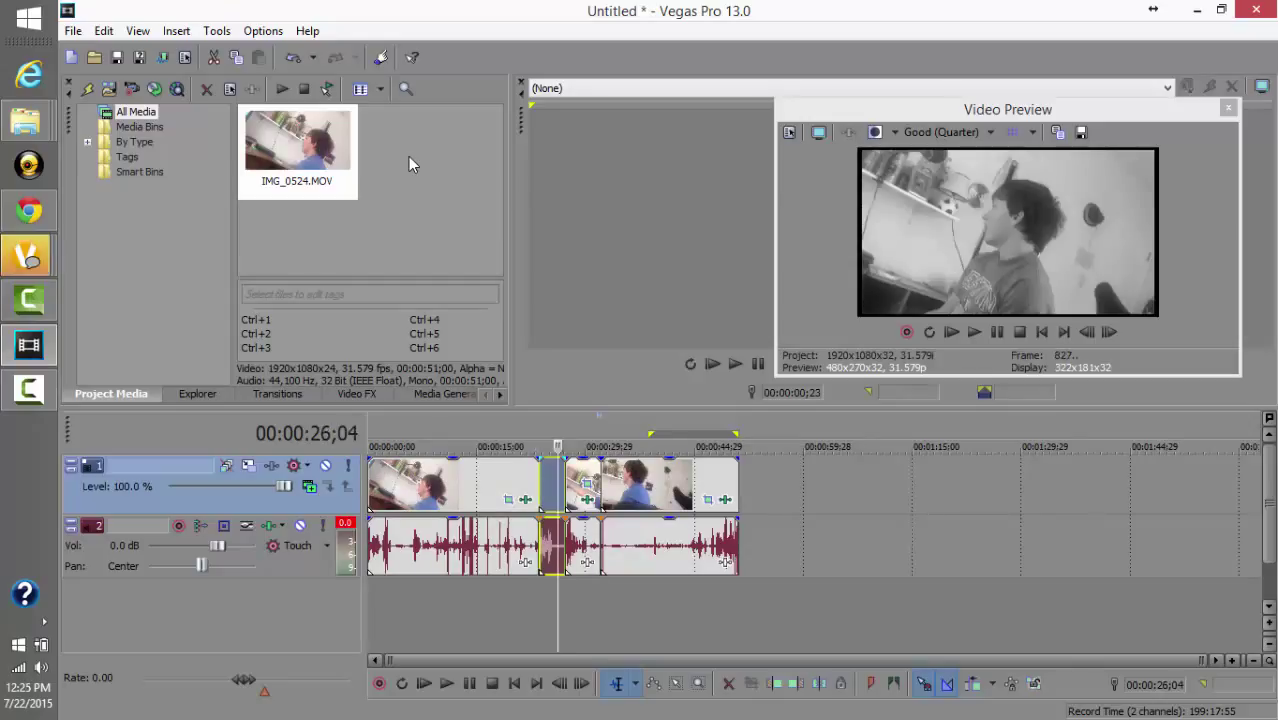
Preview the first piece of the clip from about 00:00:22;05 and undo the split at about 00:00:23;17.
click(529, 482)
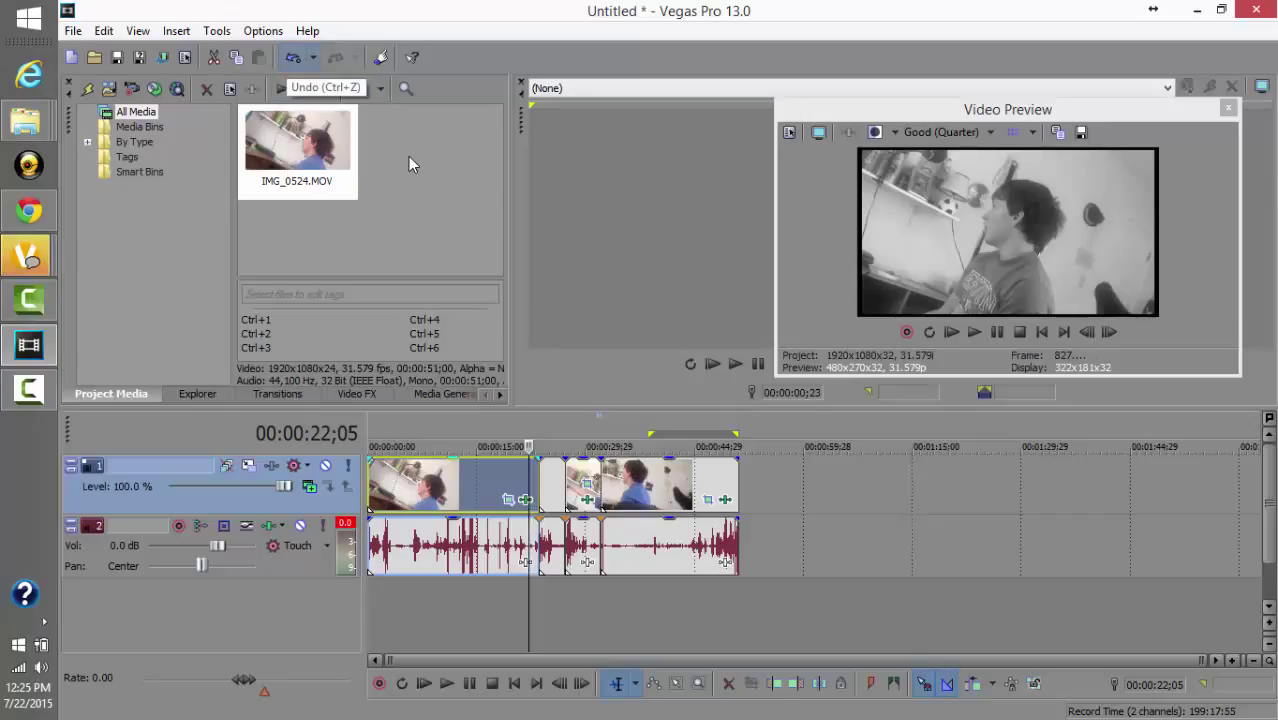
key(shift+b)
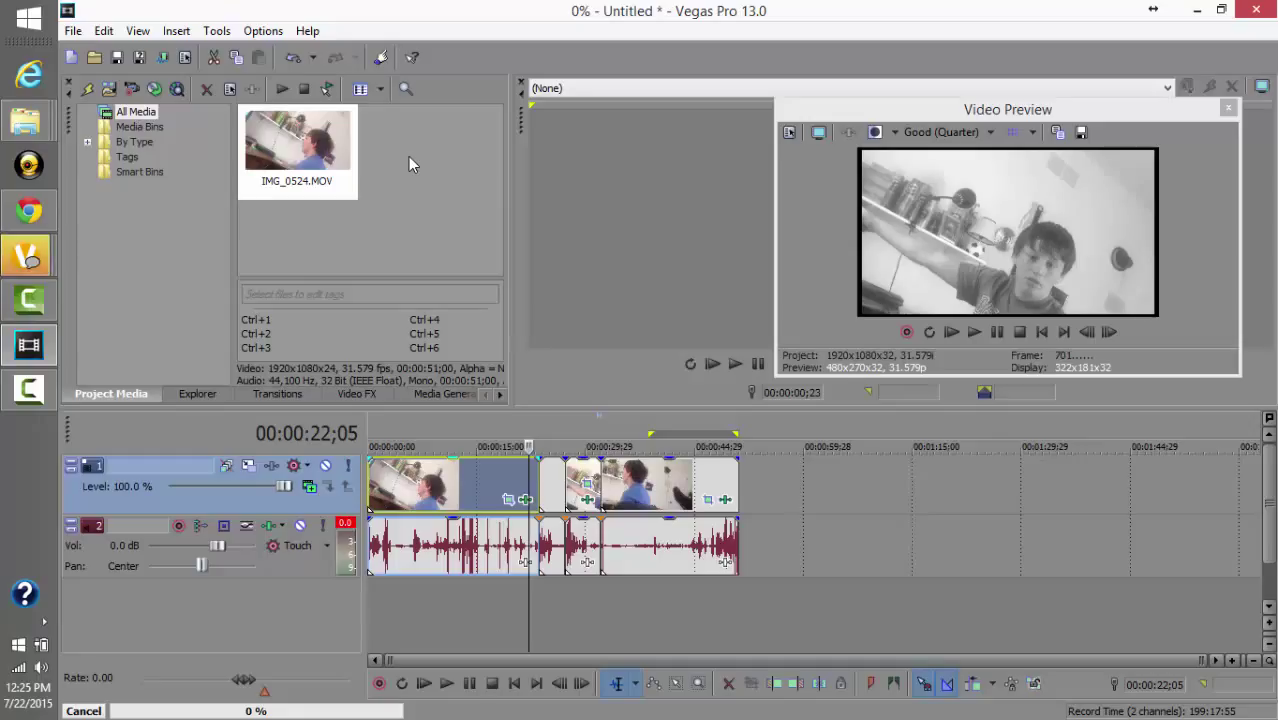
key(ctrl+z)
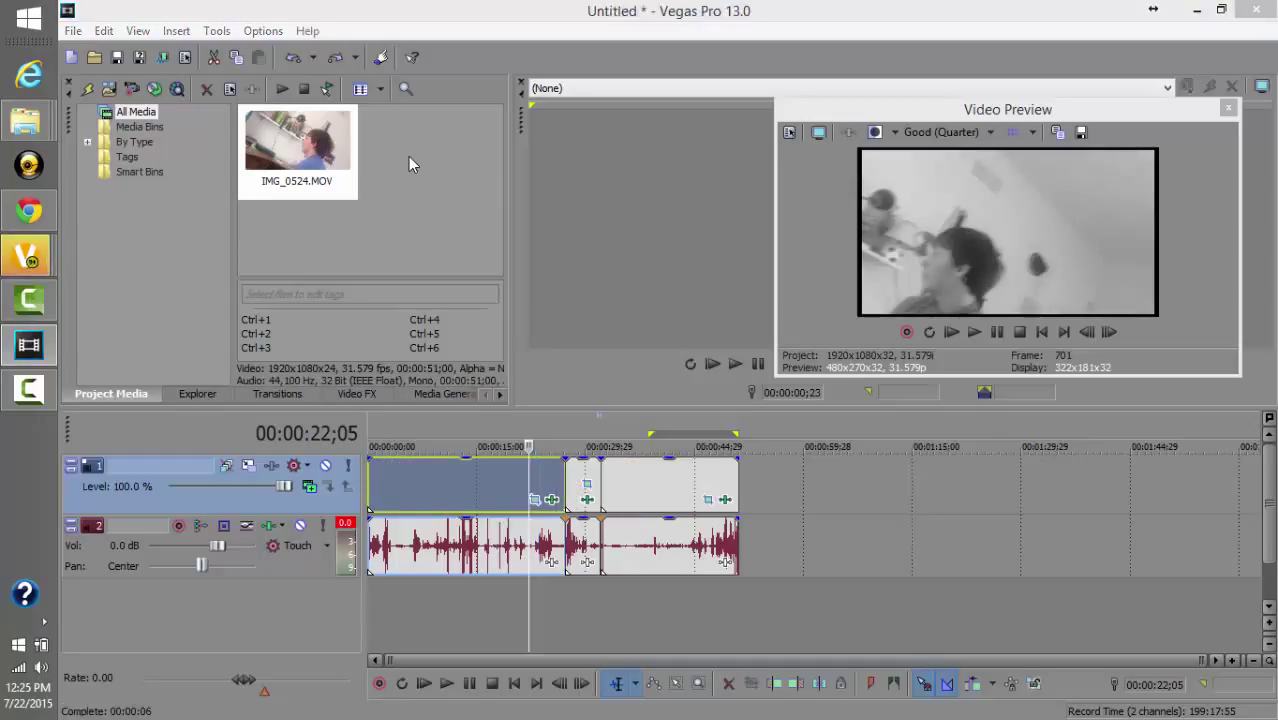
key(ctrl+z)
key(ctrl+z)
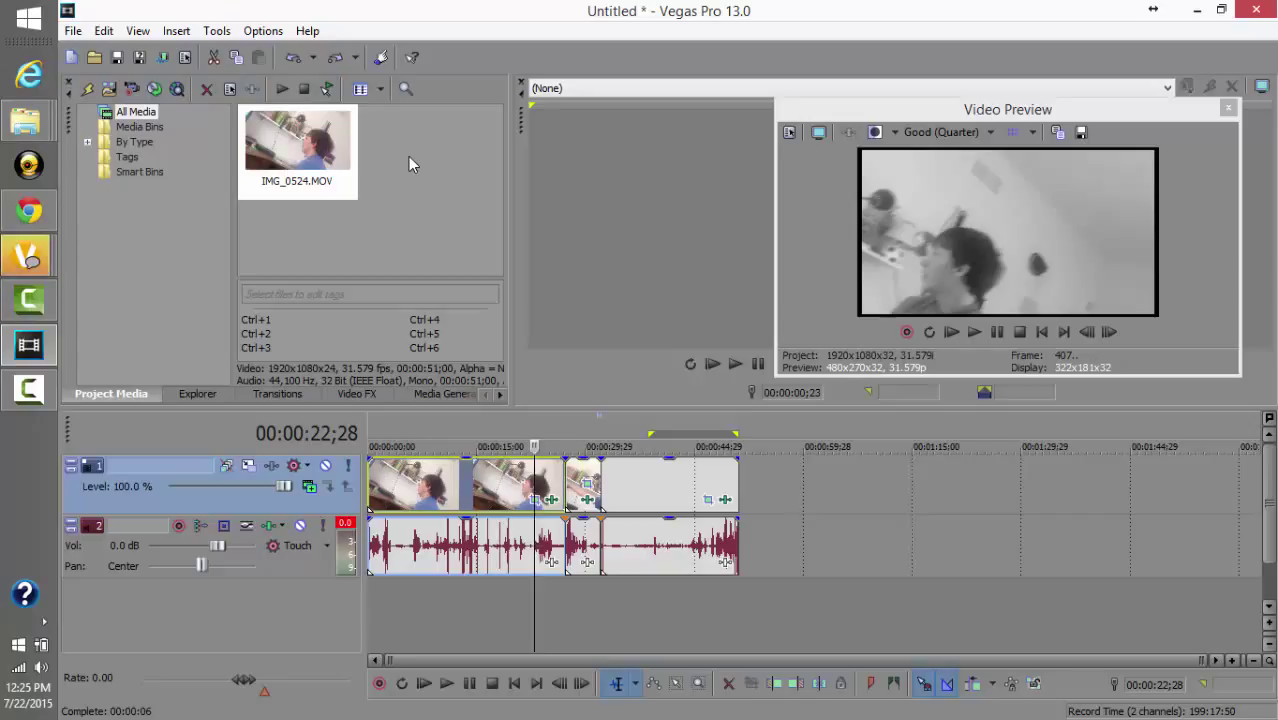
Try to save the project to the Desktop as a Vegas Pro Project File, naming it with the author's first name followed by "vid".
key(alt)
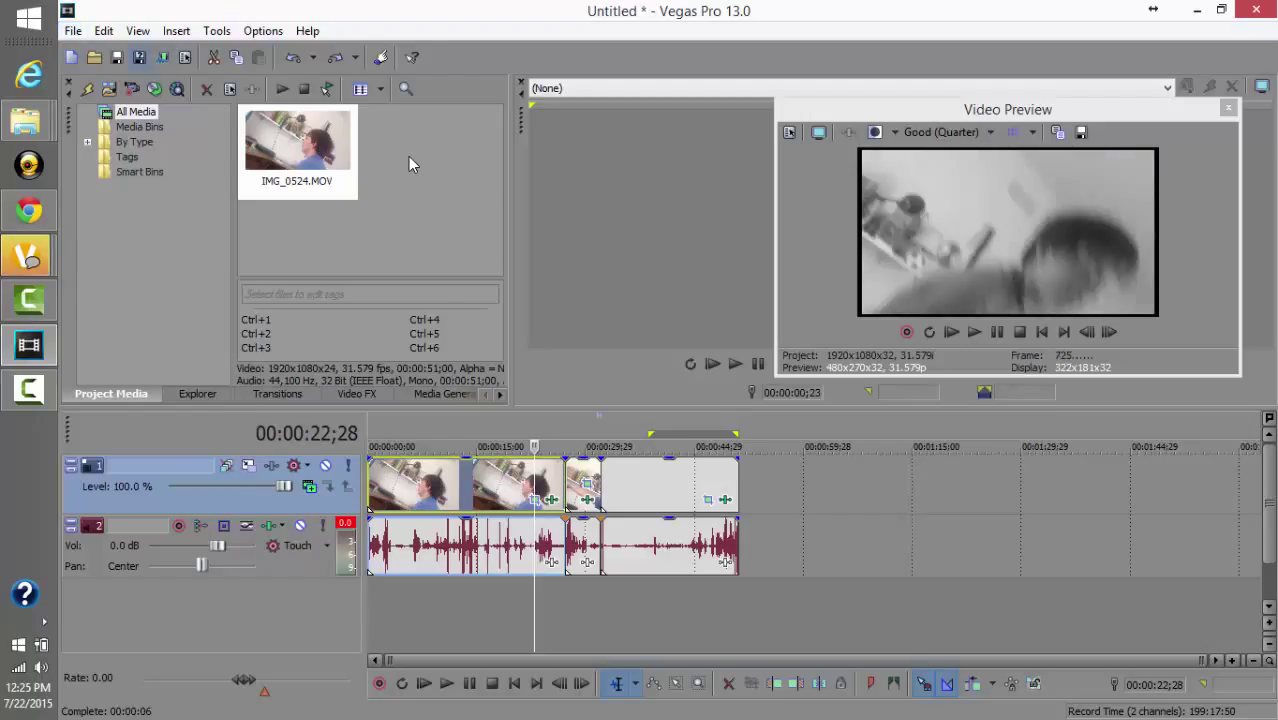
key(Return)
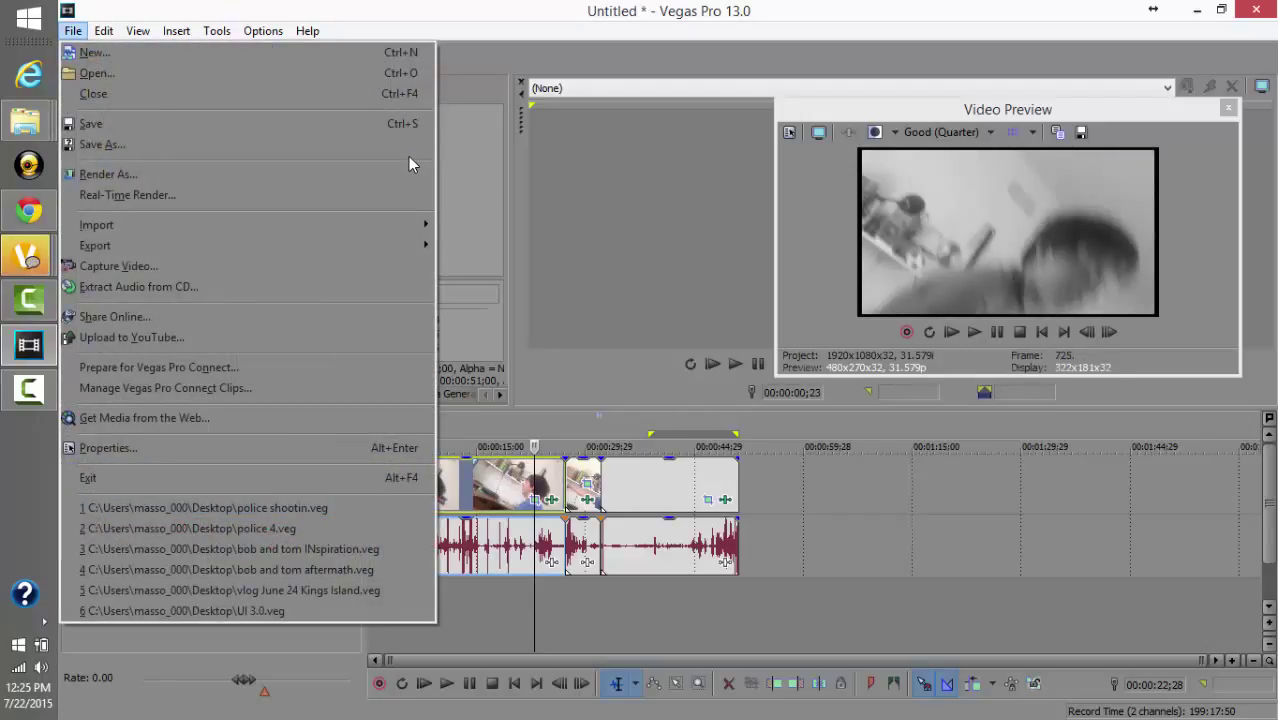
key(Down)
key(Down)
key(Down)
key(Down)
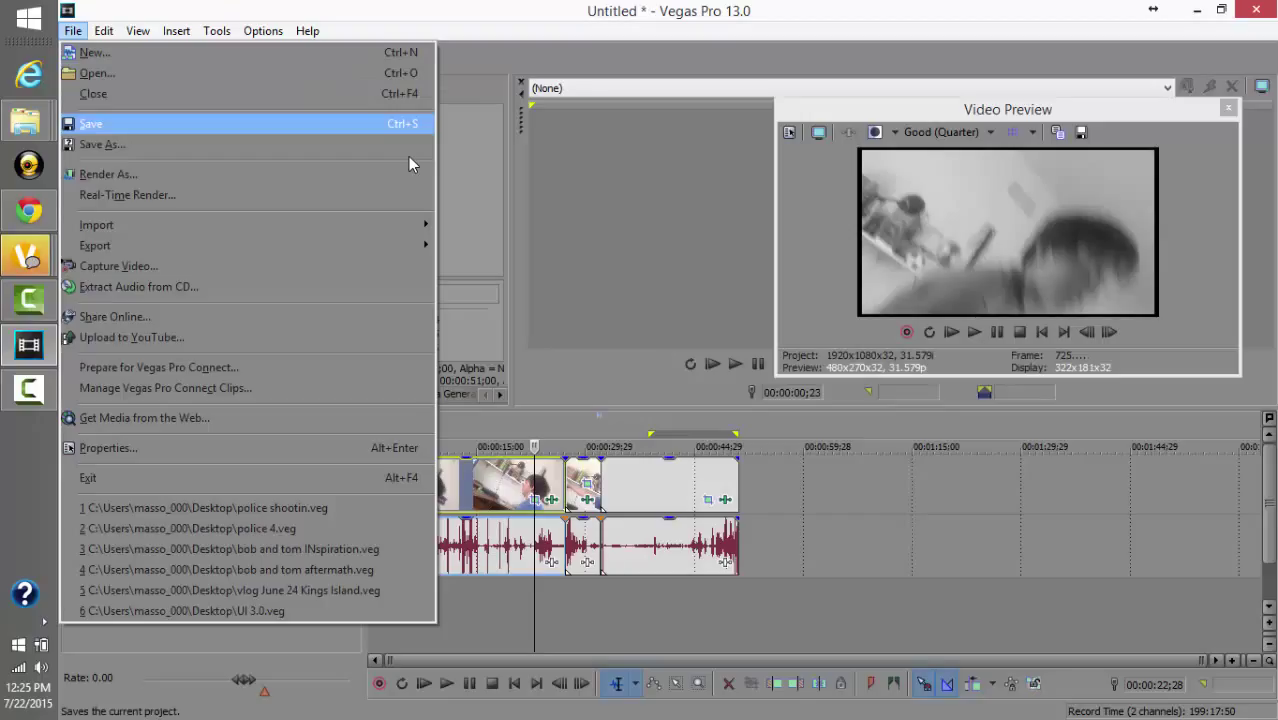
key(Return)
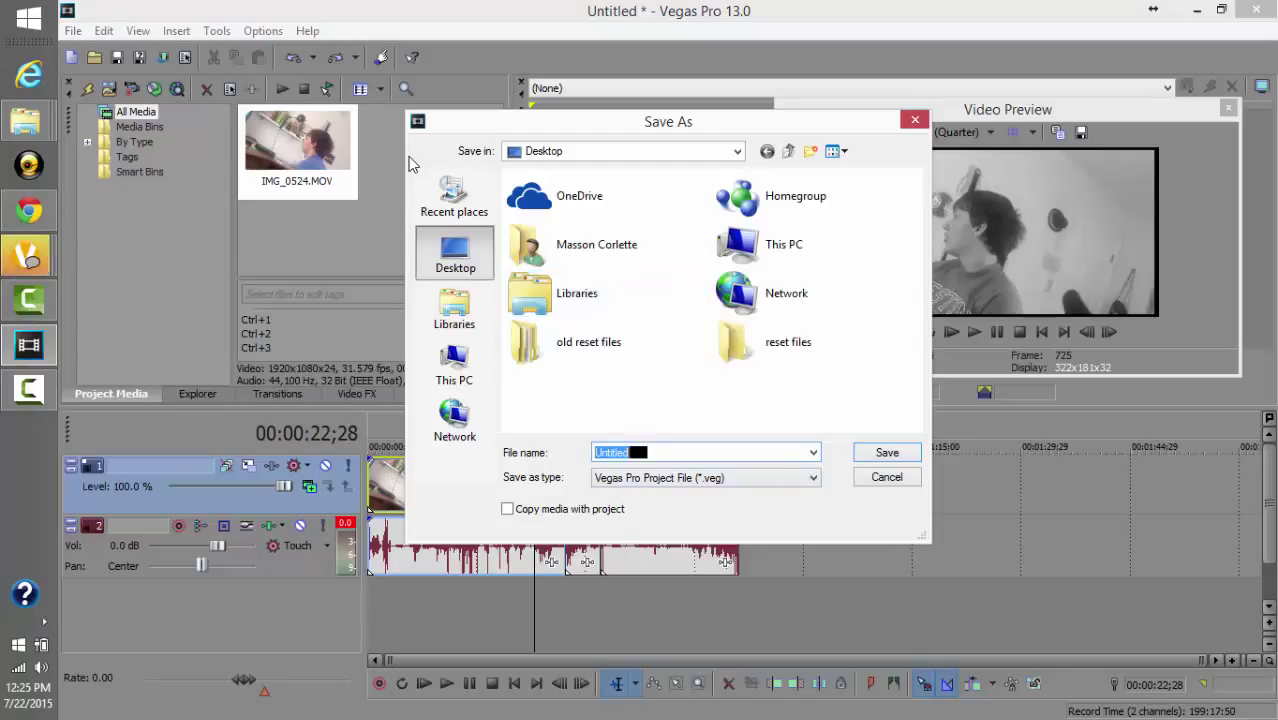
text(sk)
text(masson vid)
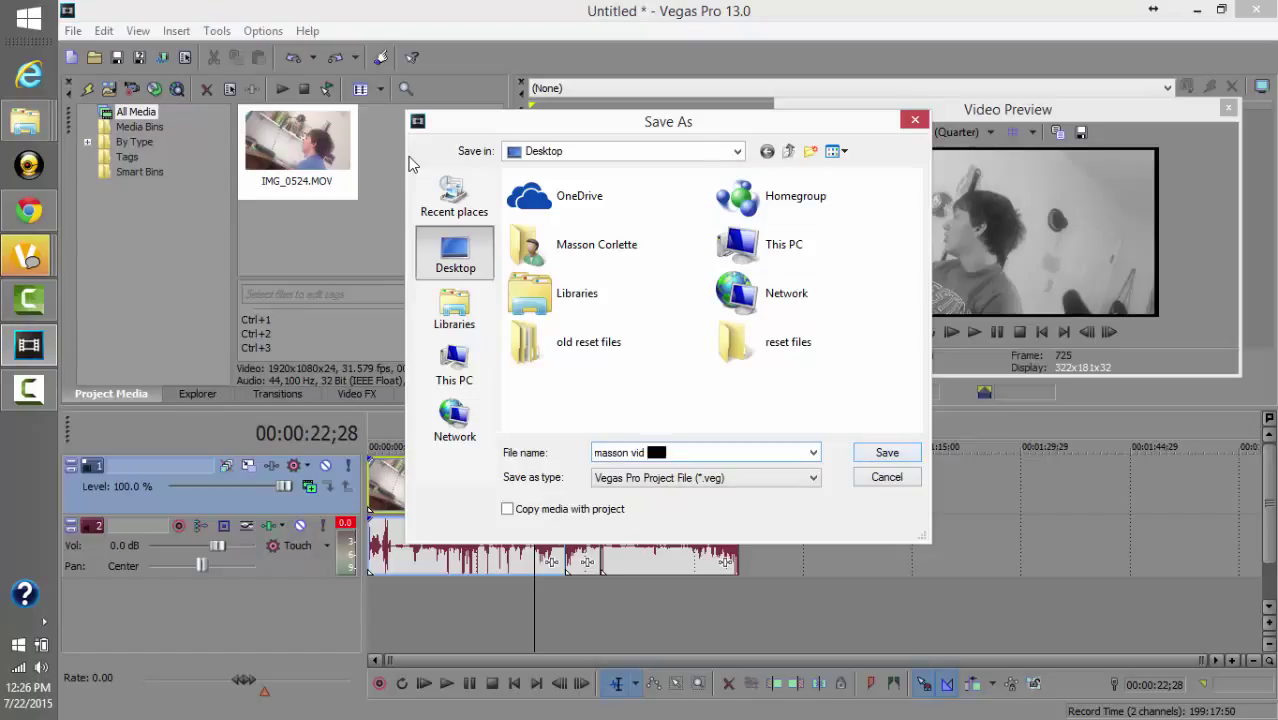
key(Return)
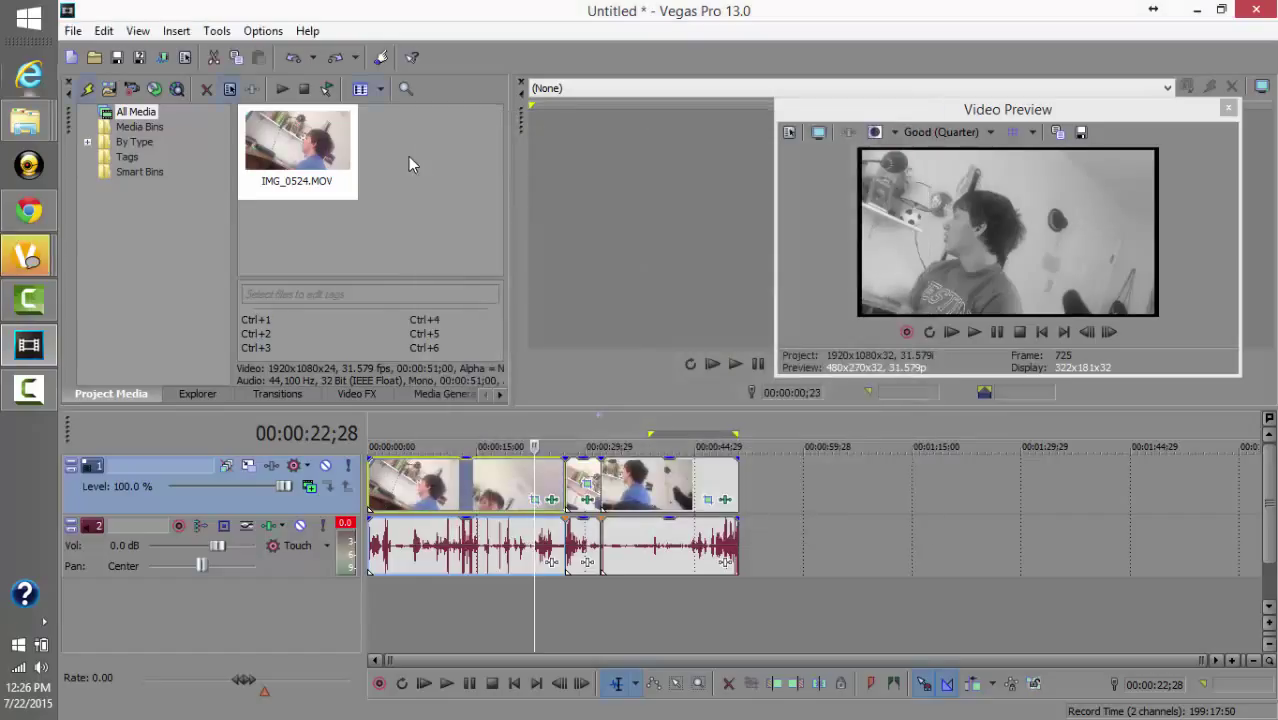
Open the Render As settings and look through the list of available output formats.
key(alt+f)
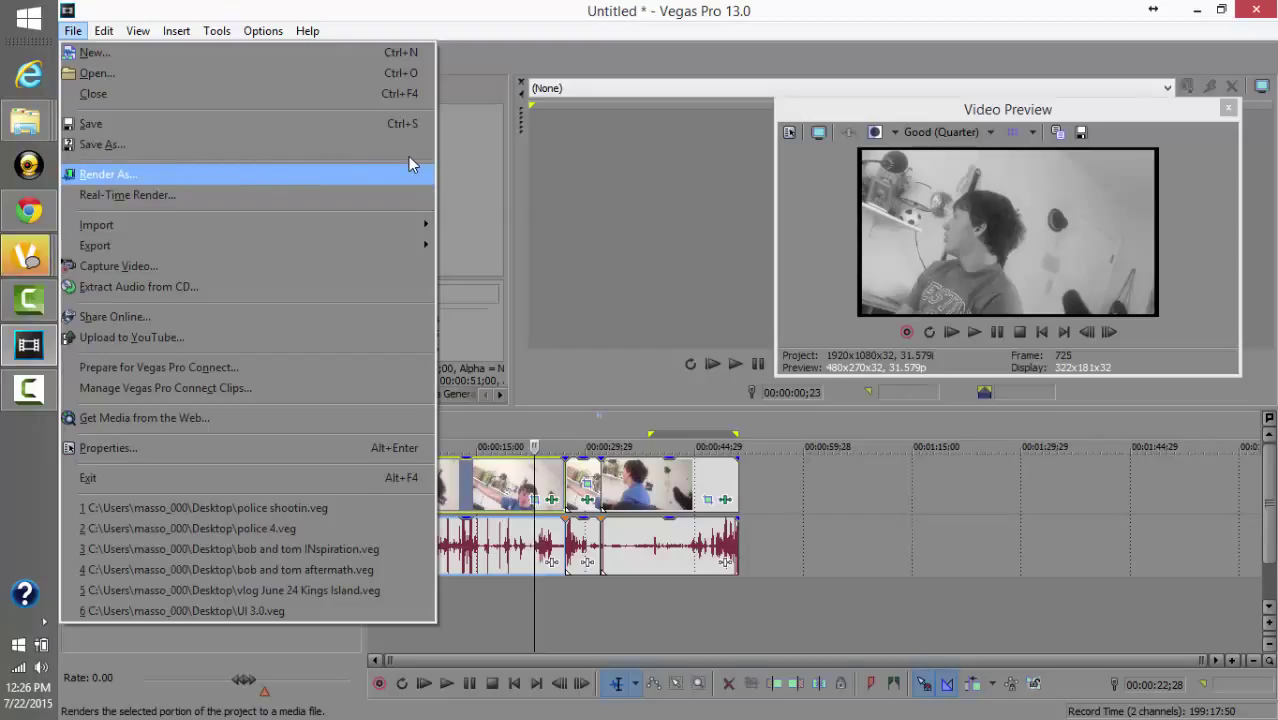
click(410, 165)
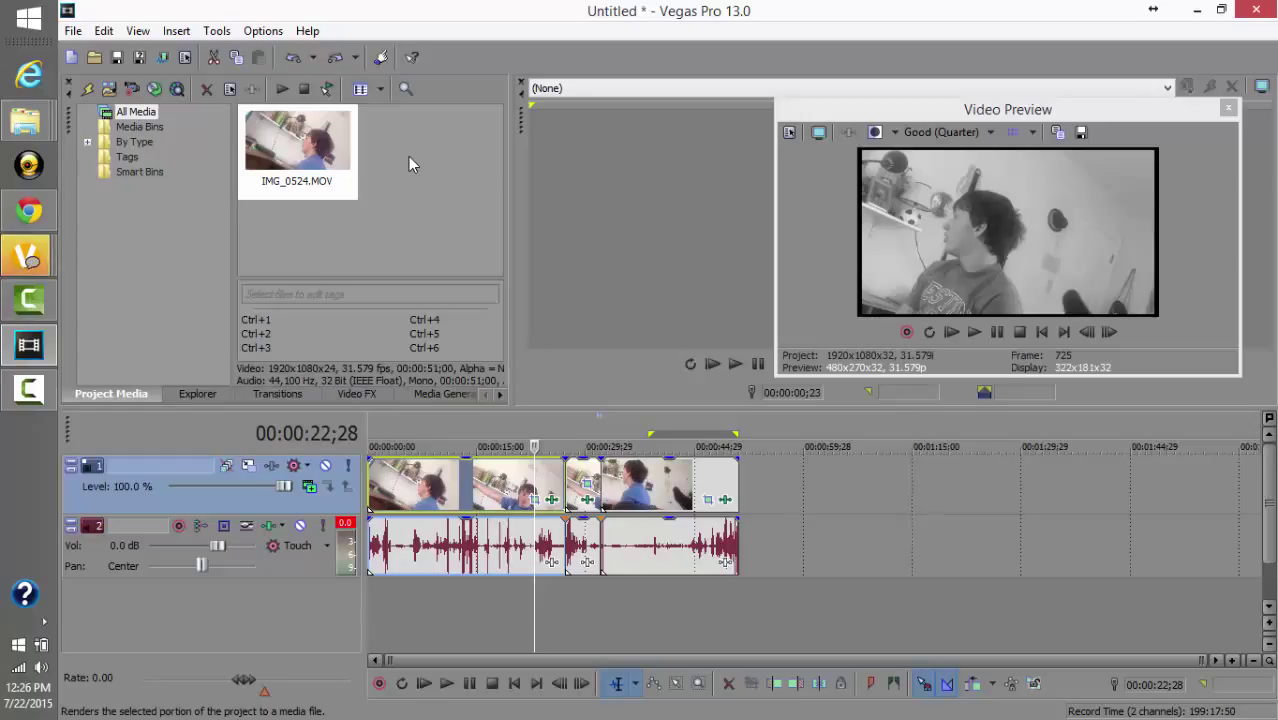
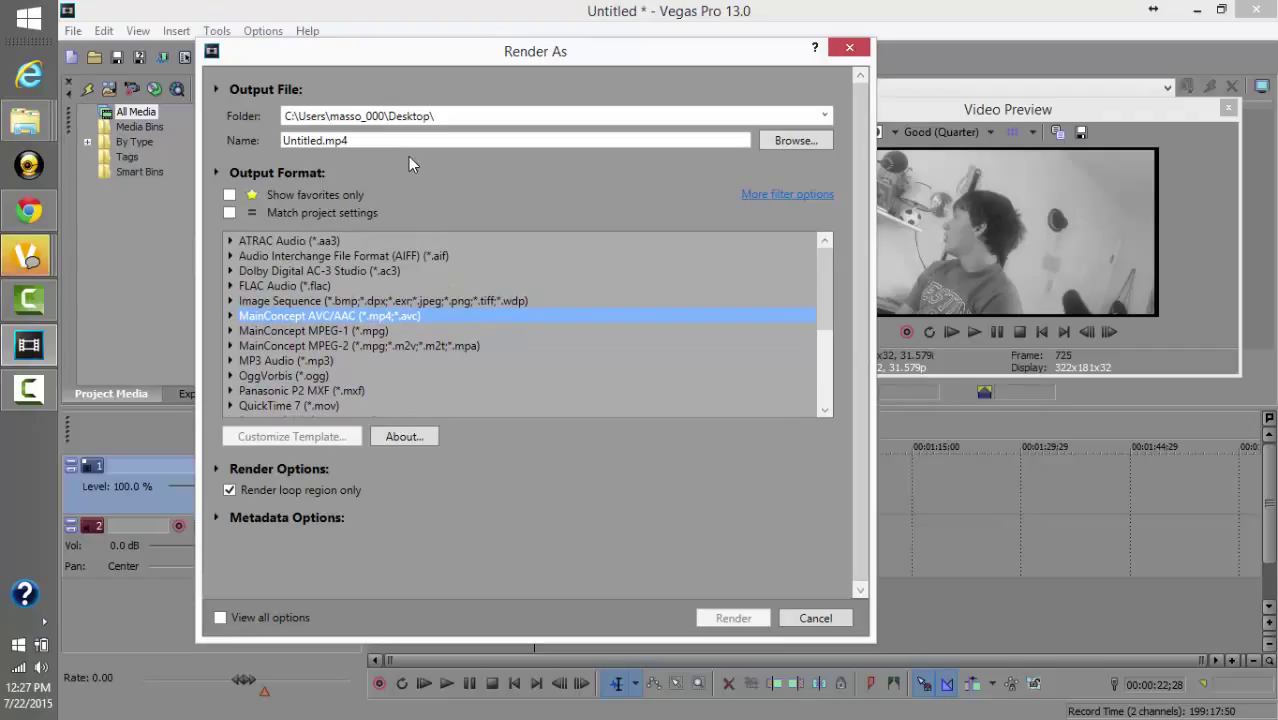
scroll(408, 163, down, 4)
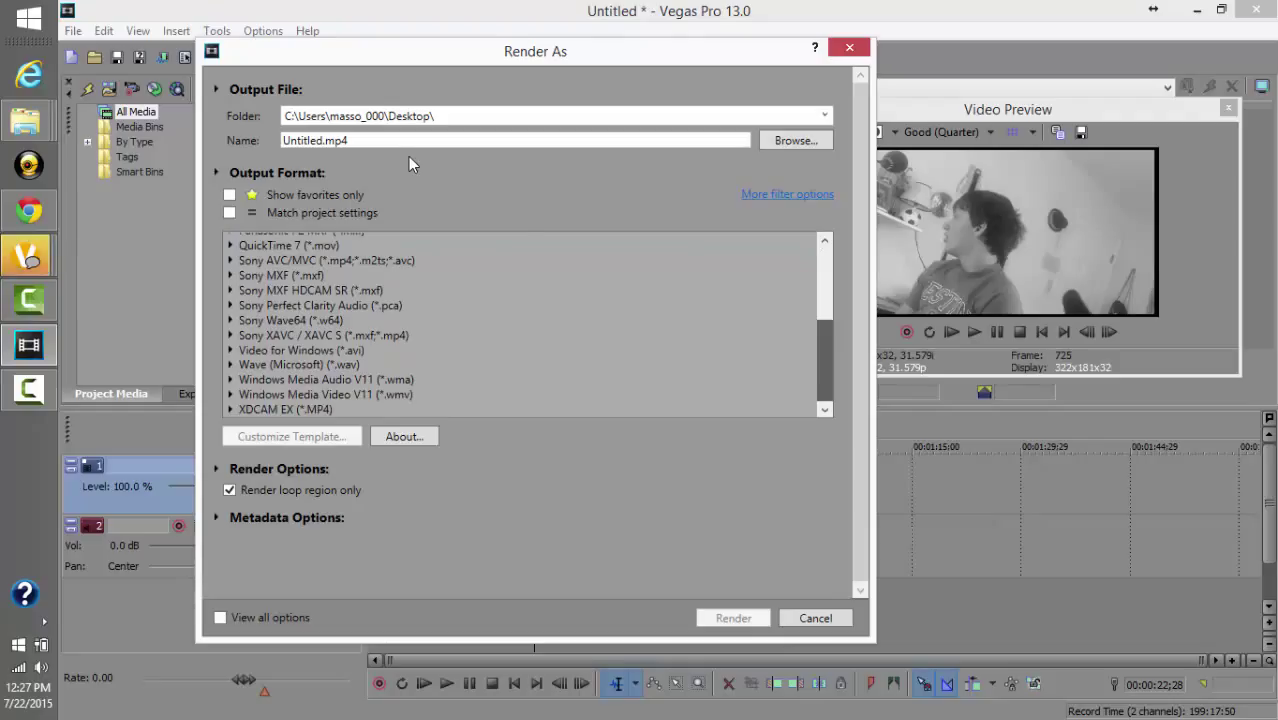
scroll(408, 163, up, 4)
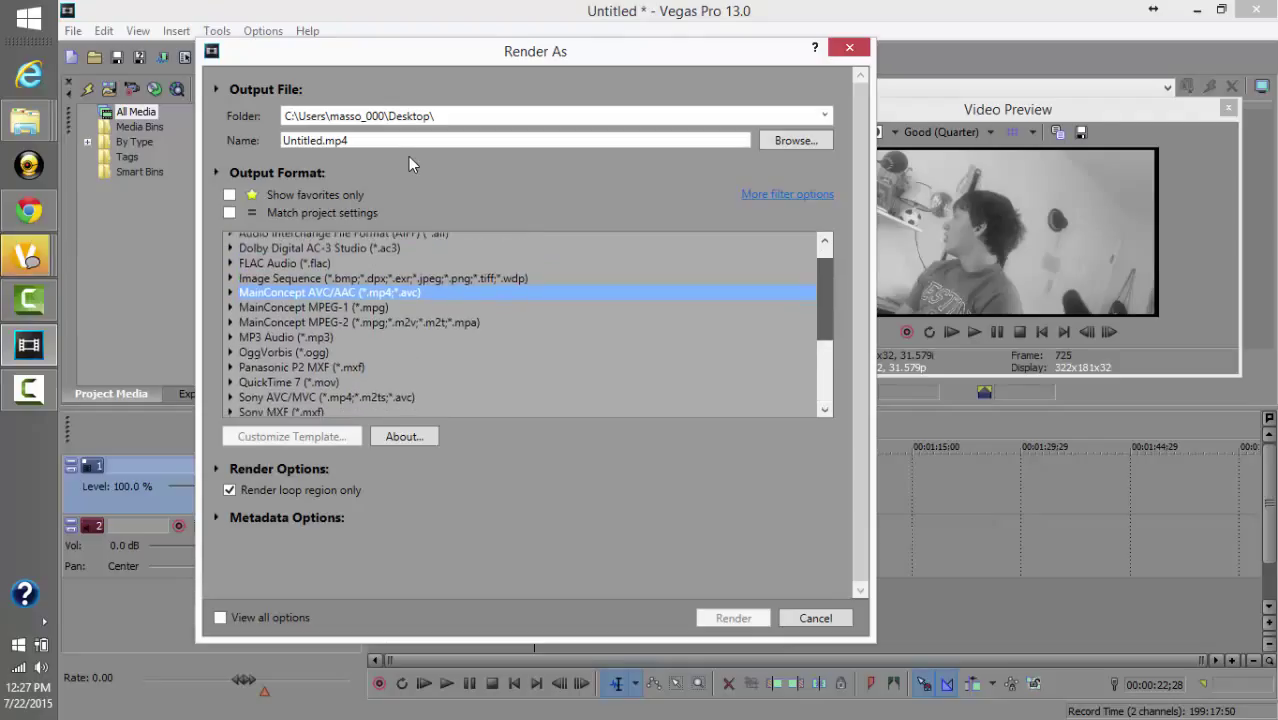
scroll(408, 163, up, 1)
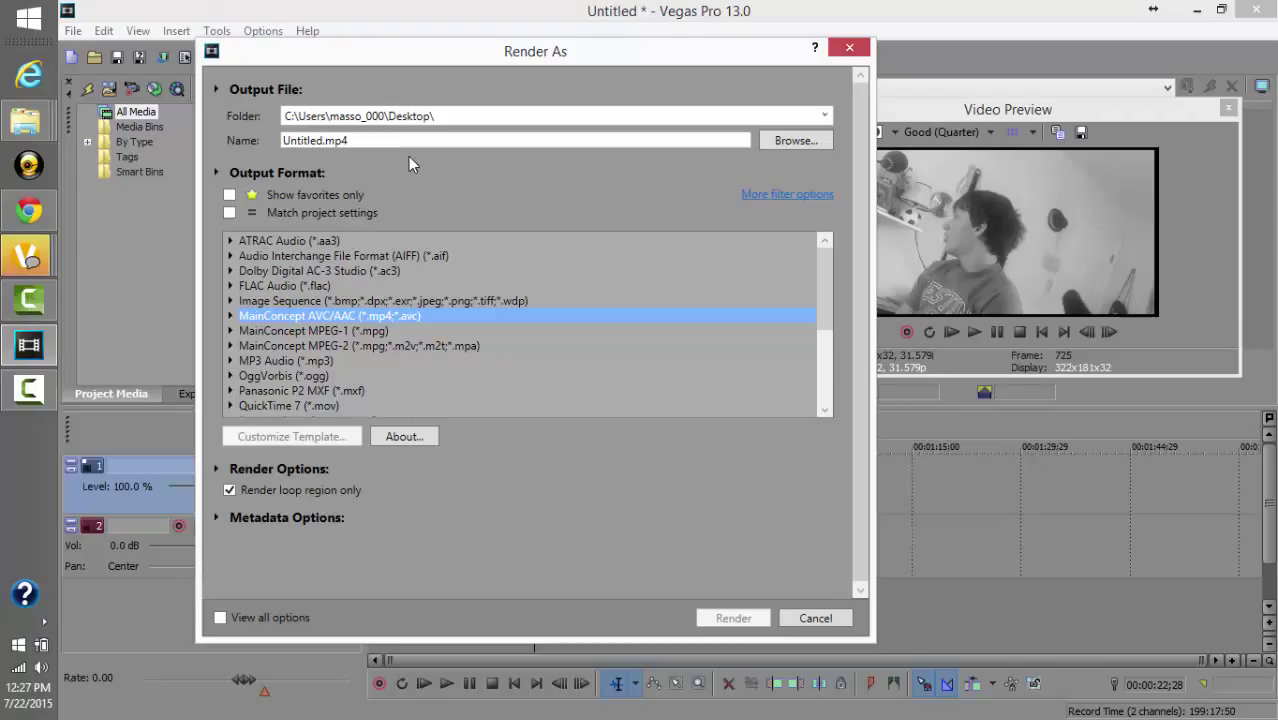
Browse the MainConcept AVC/AAC render templates and choose Internet HD 720p.
key(Right)
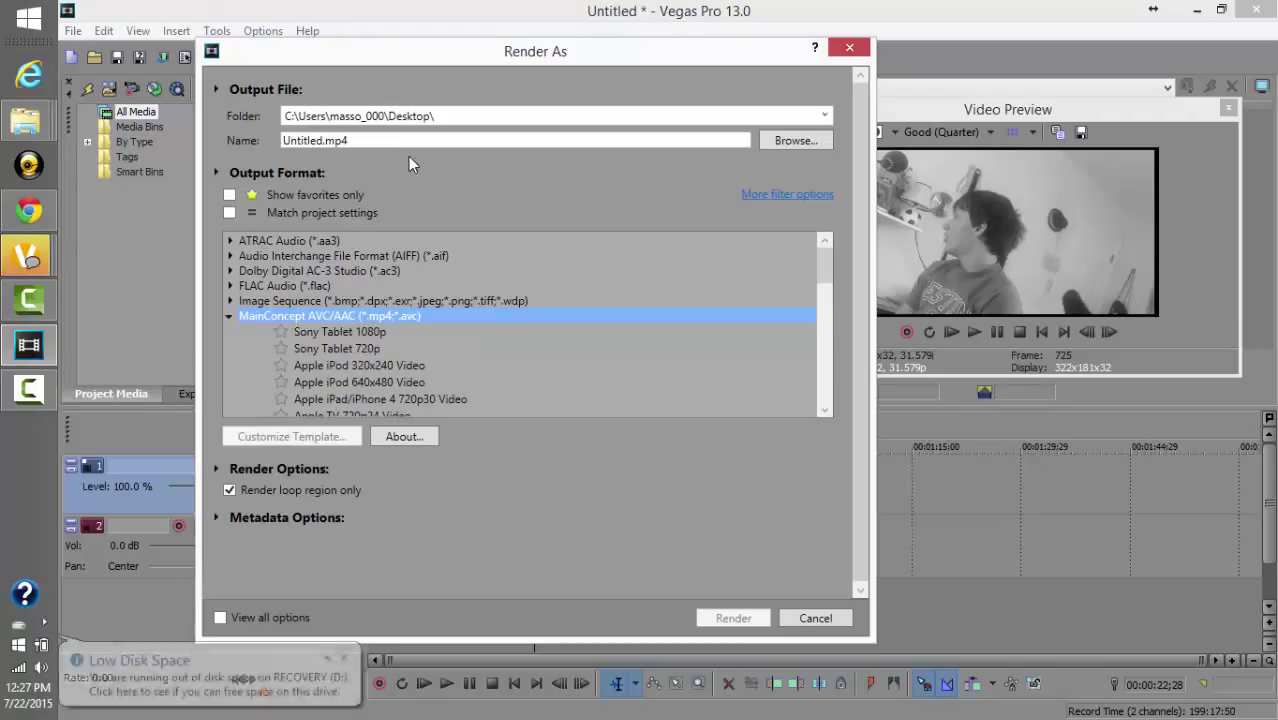
drag(825, 266, 825, 271)
scroll(409, 164, down, 3)
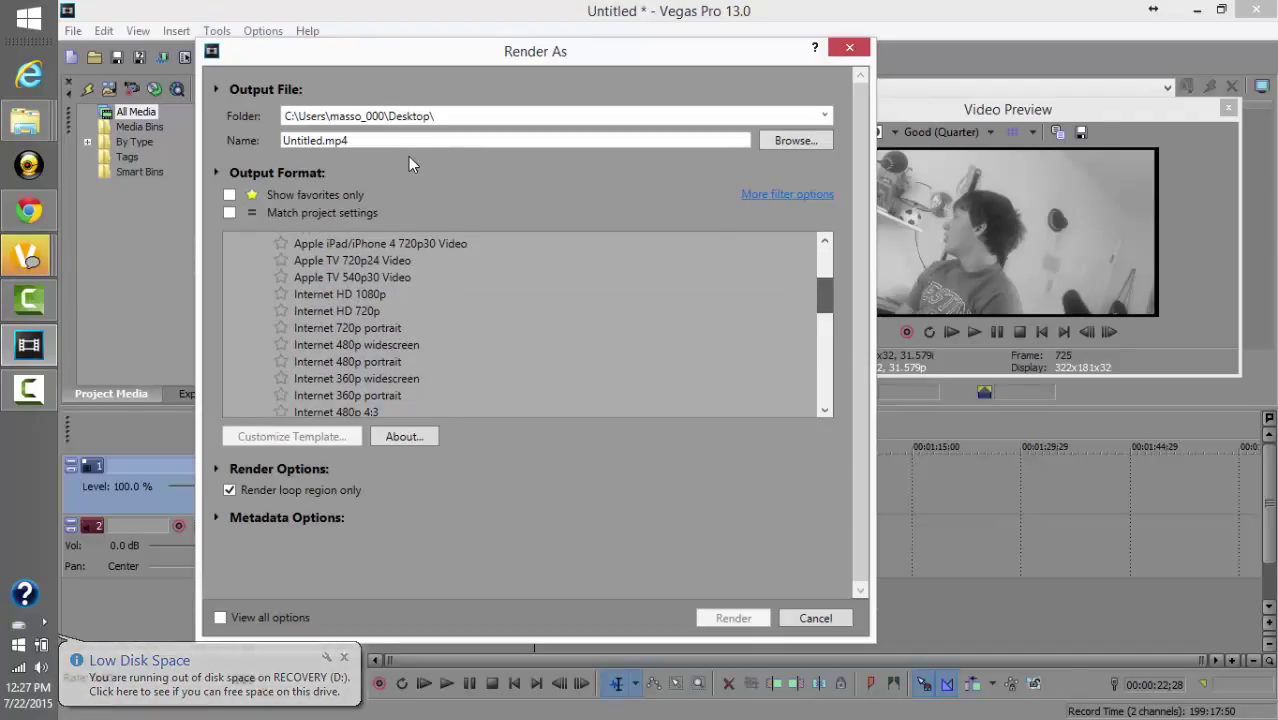
scroll(409, 164, down, 1)
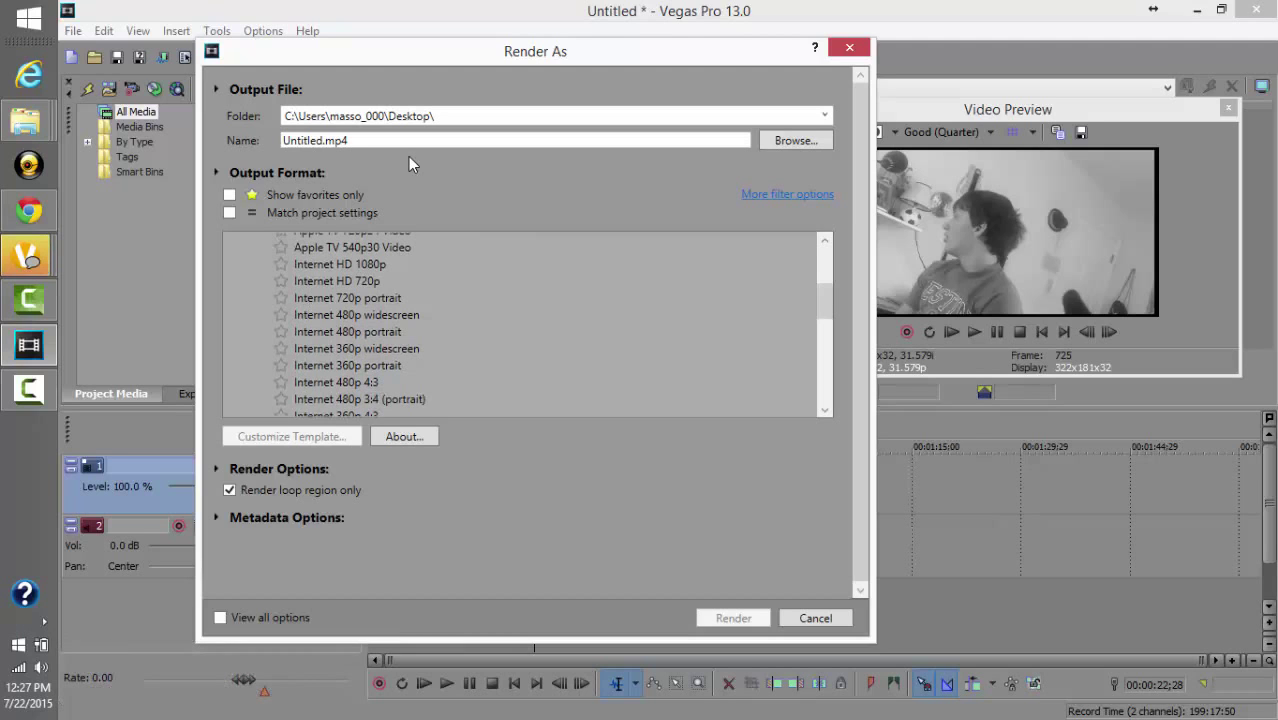
scroll(409, 164, down, 3)
scroll(409, 164, up, 3)
scroll(409, 164, up, 1)
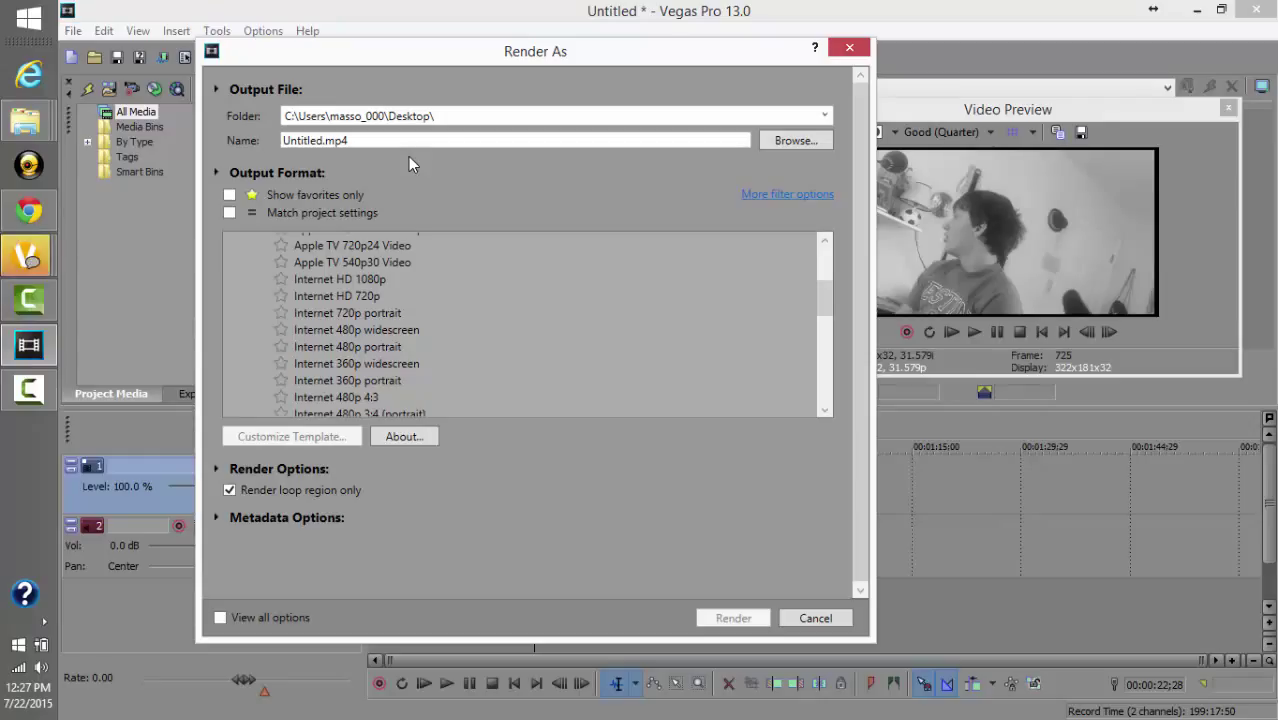
key(Down)
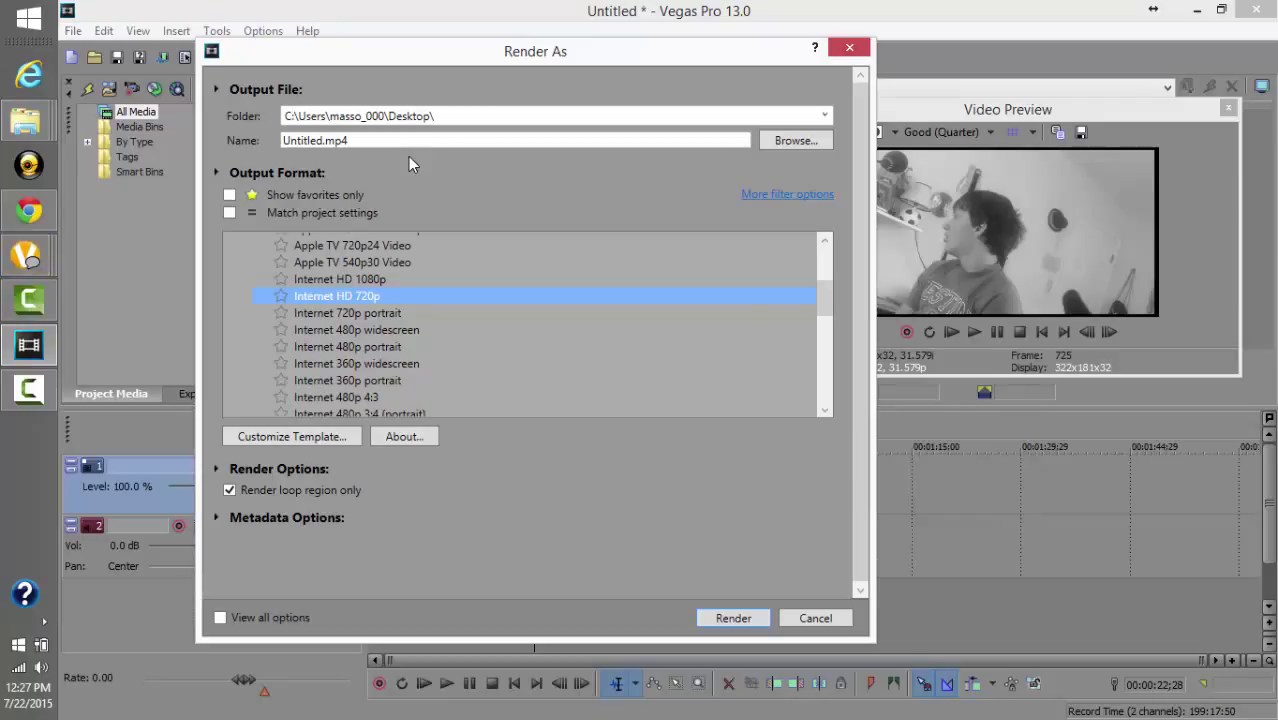
key(Up)
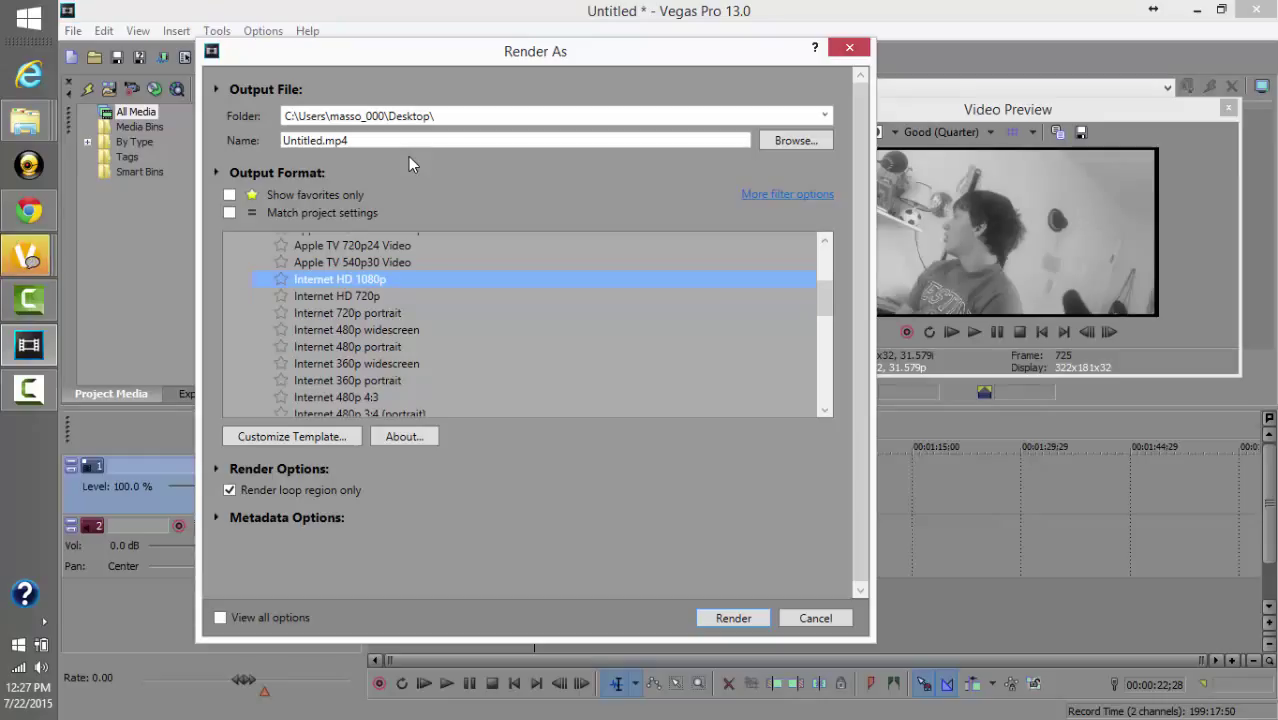
key(Down)
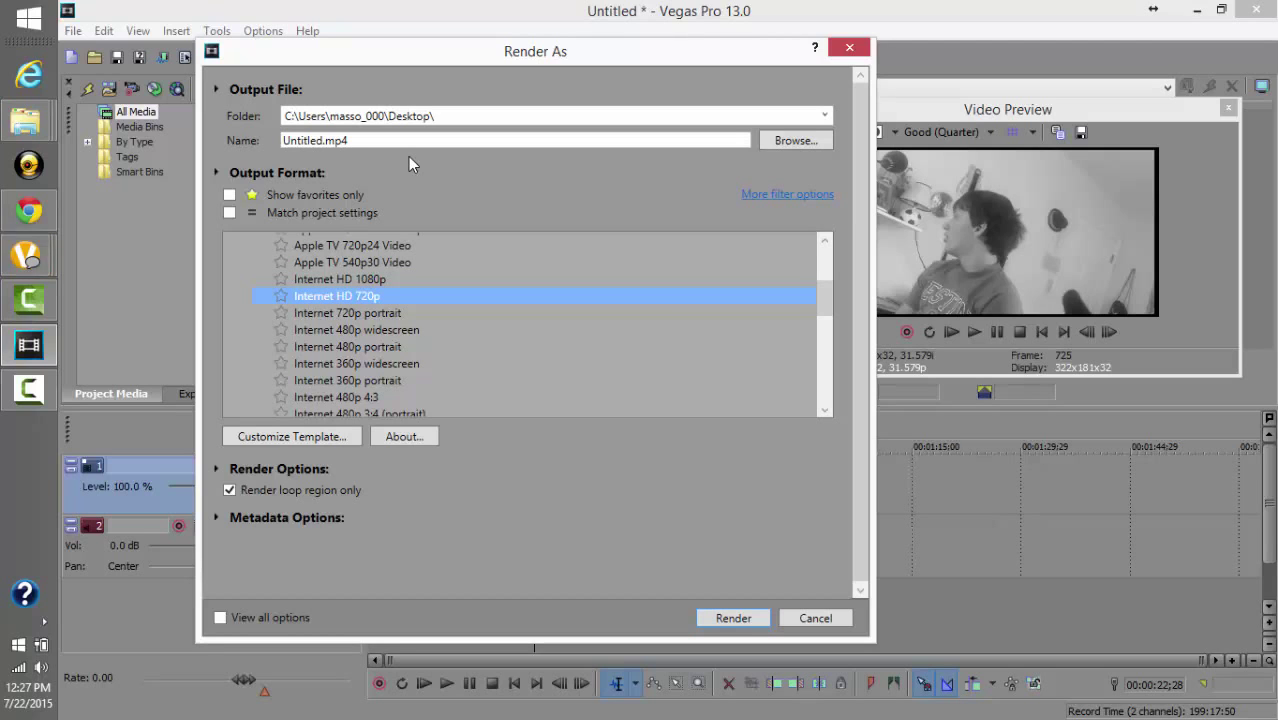
scroll(409, 163, up, 3)
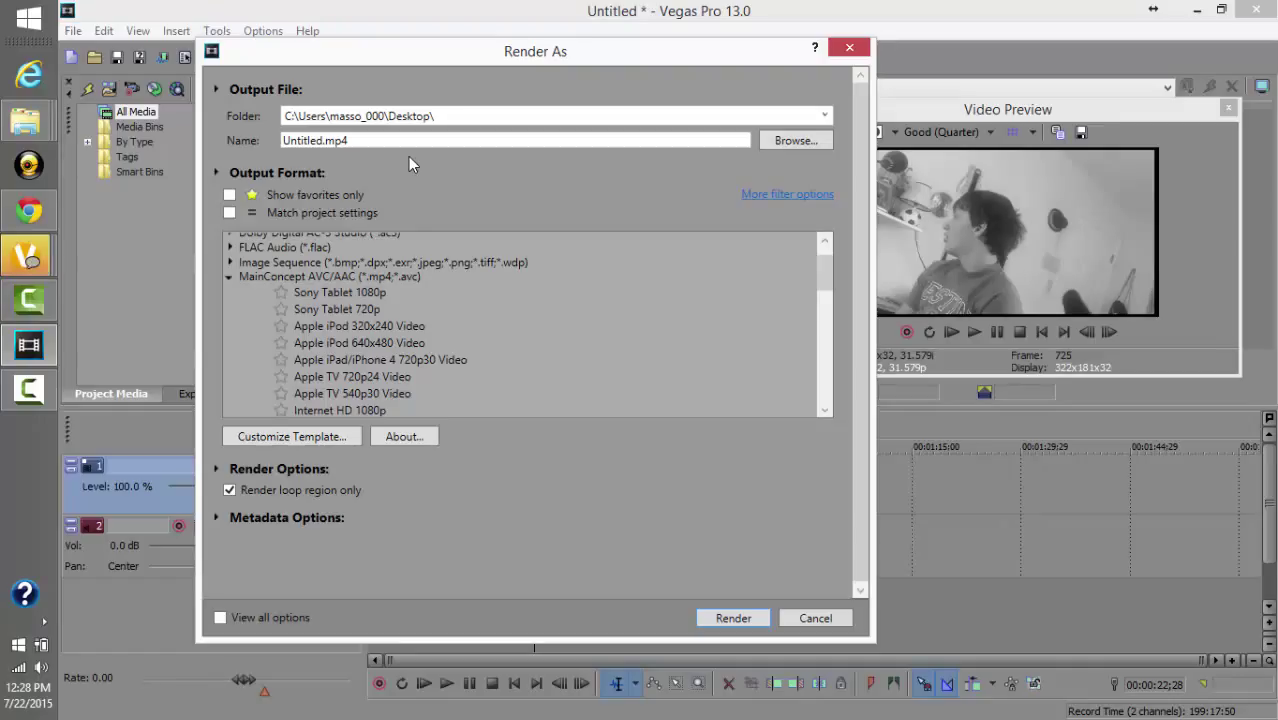
scroll(409, 163, down, 3)
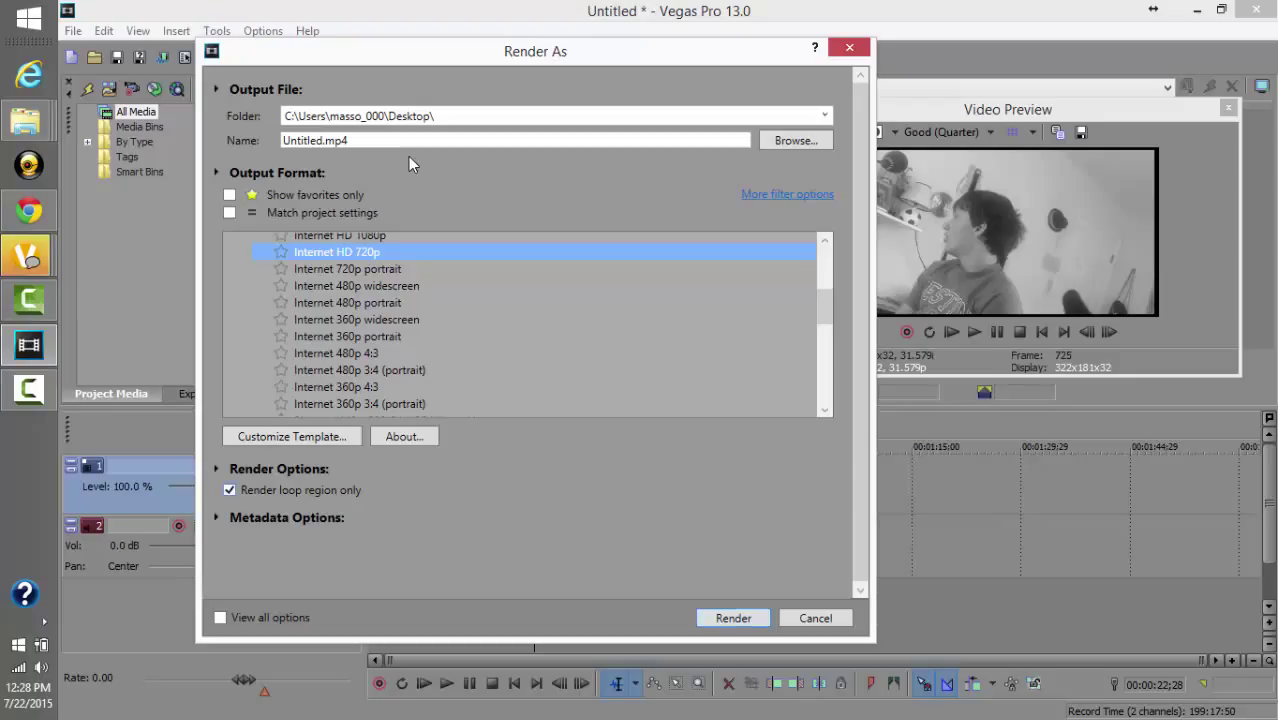
Turn off rendering of the loop region only in the render options.
key(Tab)
key(Tab)
key(Tab)
key(space)
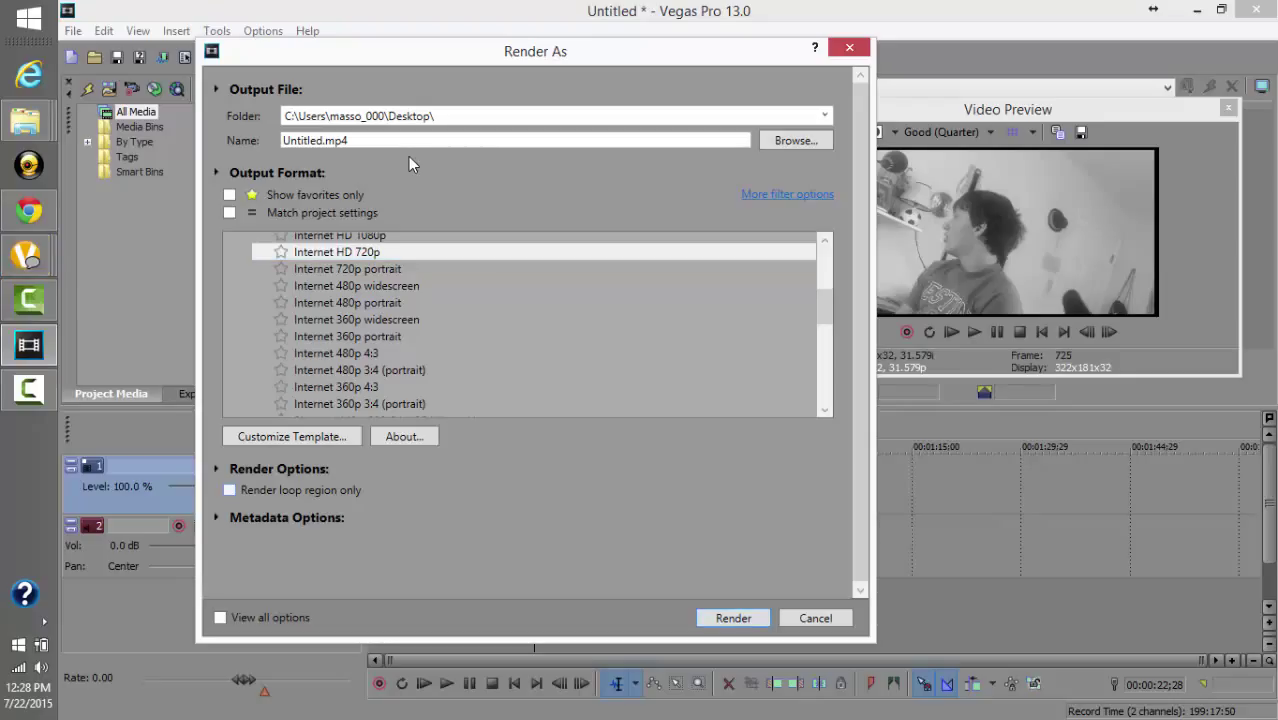
Move the Render As dialog aside and close it without rendering.
mouse_move(535, 51)
mouse_down()
mouse_move(324, 58)
mouse_move(308, 65)
mouse_move(430, 65)
mouse_move(331, 102)
mouse_move(196, 124)
mouse_up()
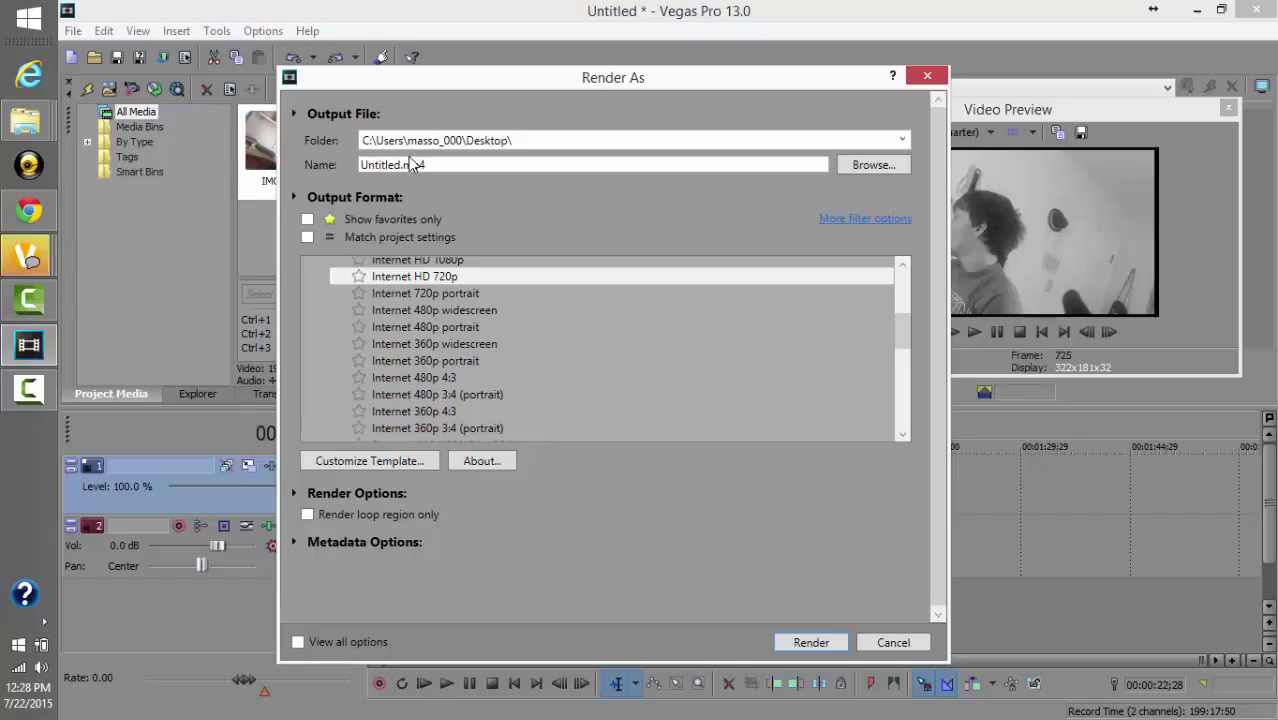
drag(613, 77, 413, 85)
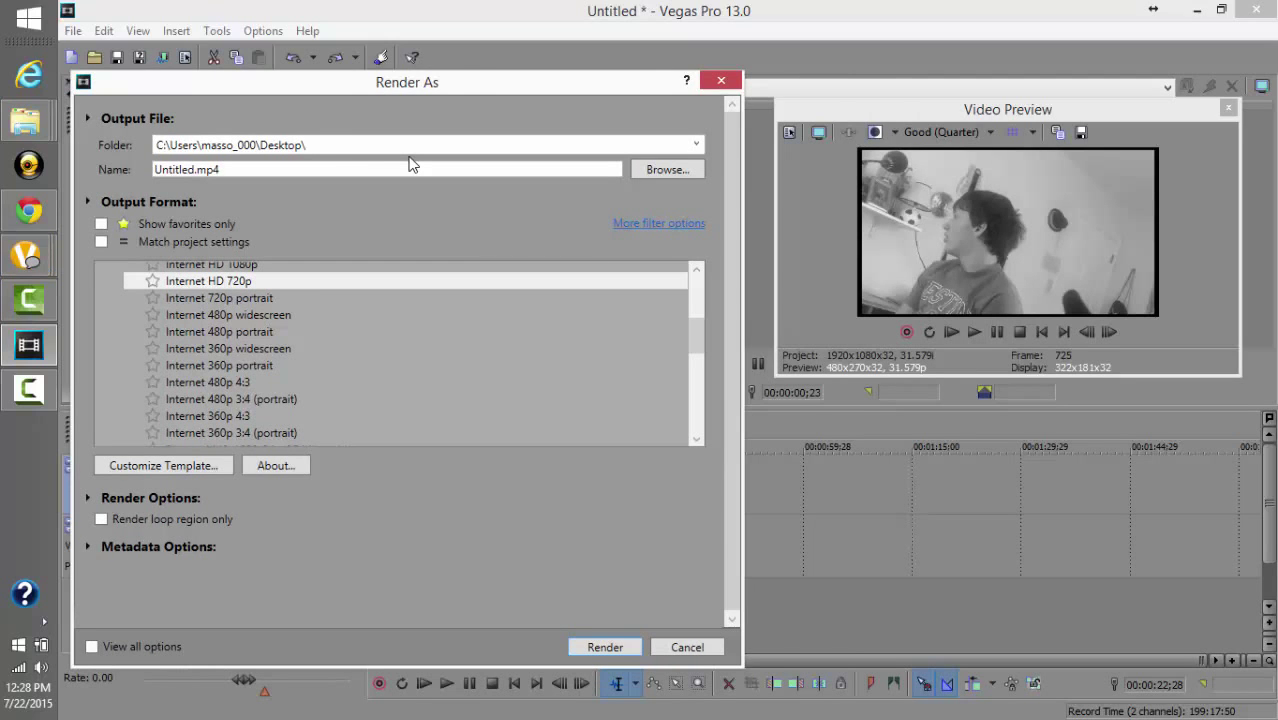
mouse_move(409, 82)
mouse_down()
mouse_move(576, 187)
mouse_move(747, 144)
mouse_move(749, 171)
mouse_move(699, 104)
mouse_up()
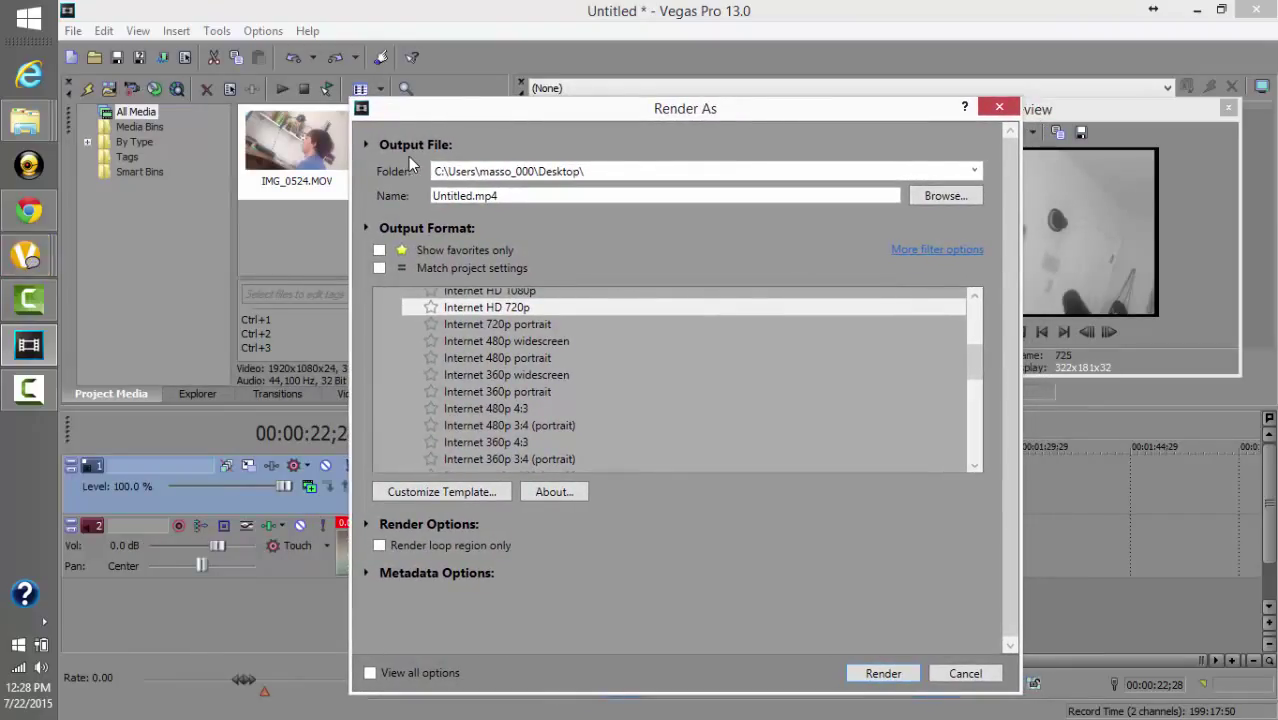
click(999, 107)
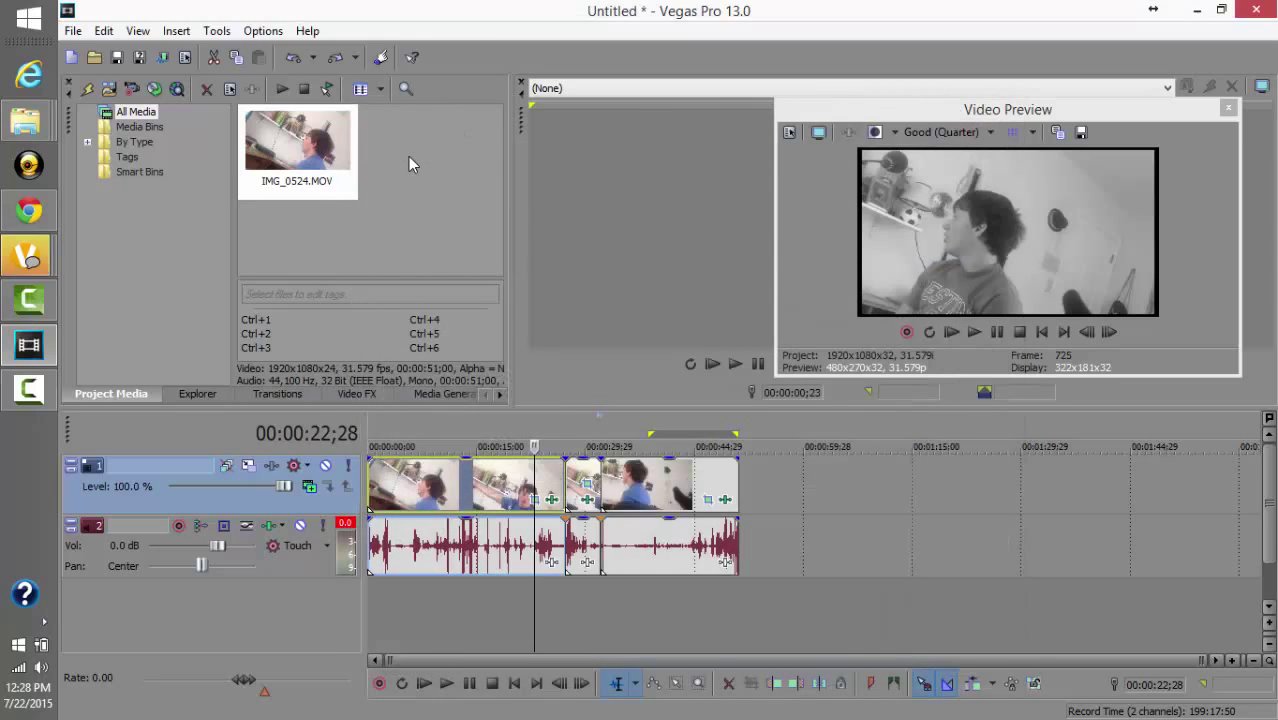
Reposition the floating Video Preview window closer to the project media list.
mouse_move(831, 110)
mouse_down()
mouse_move(837, 140)
mouse_move(957, 158)
mouse_up()
drag(1132, 157, 905, 112)
click(905, 112)
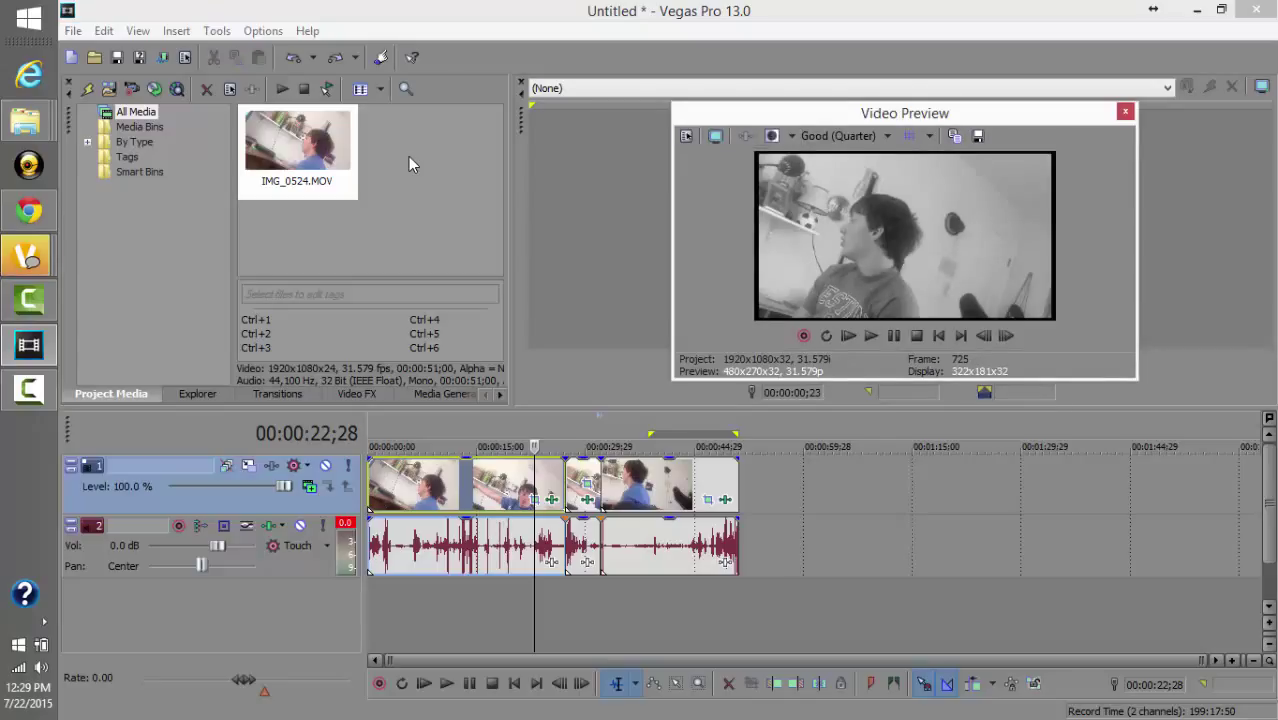
Move the playhead back to about 00:00:11;14 within the first piece of the clip.
key(Page_Up)
key(Page_Up)
key(Page_Up)
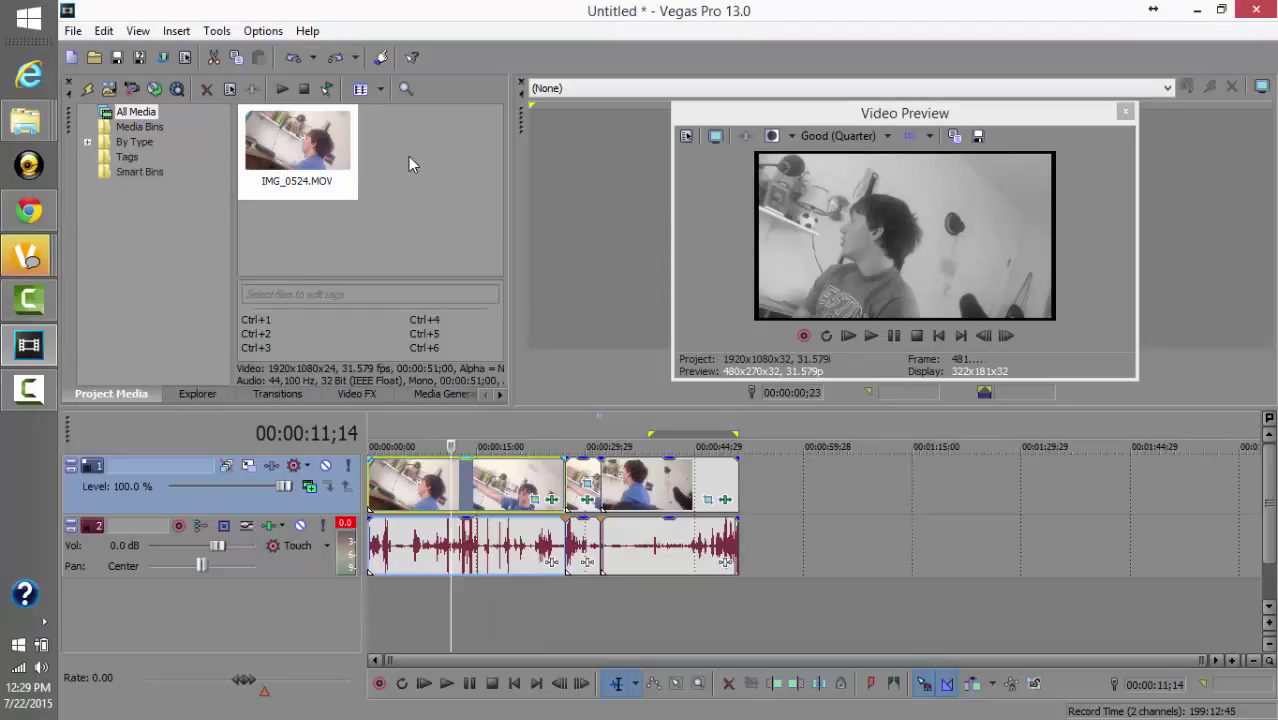